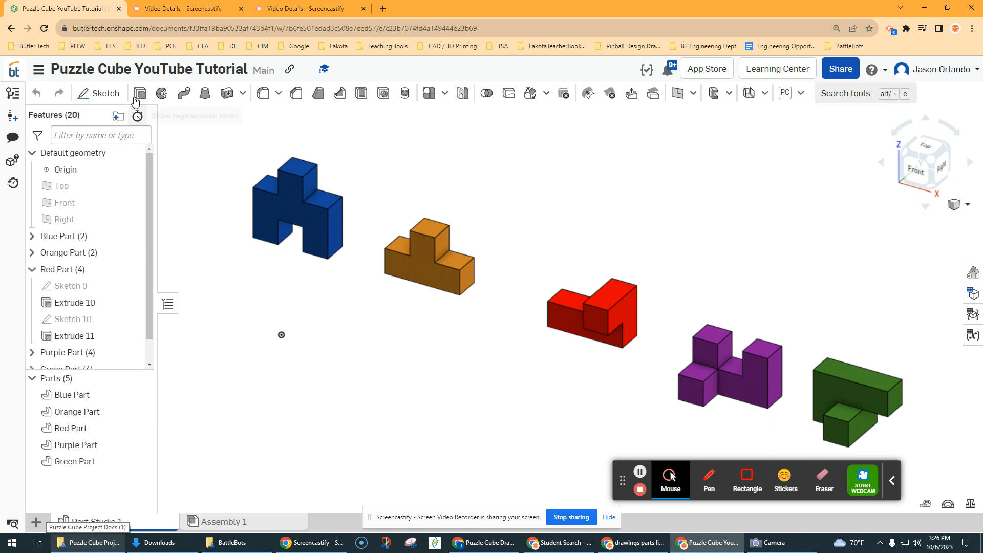
# Create a drawing with no views from the LEFS Title Block - ANSI - SizeA.dwt template and dismiss the view insertion
pyautogui.click(36, 523)
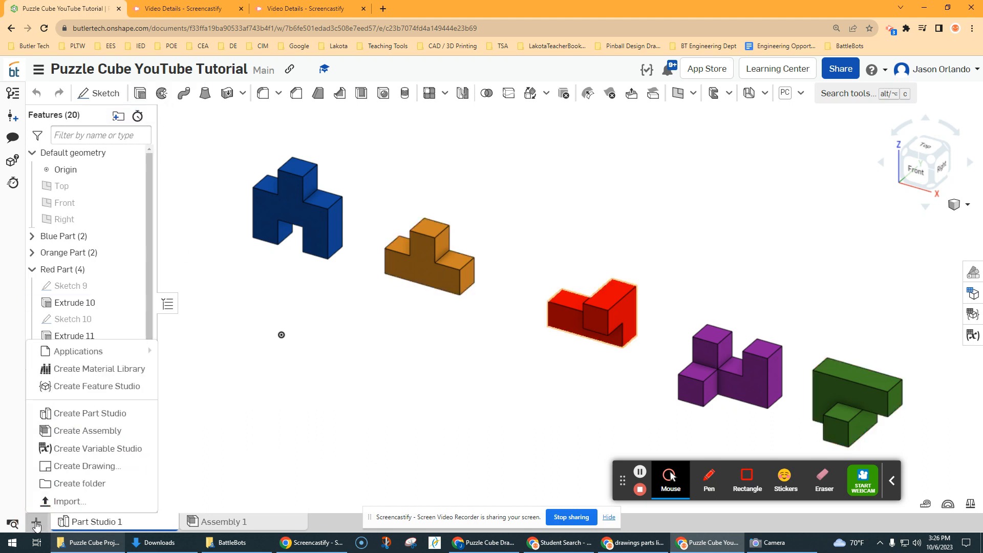
pyautogui.click(82, 468)
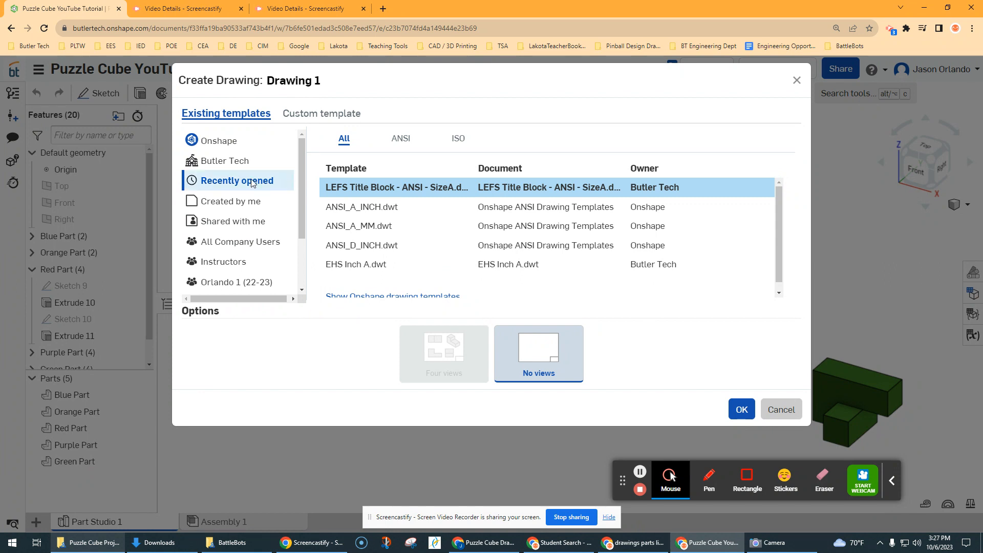
pyautogui.click(235, 162)
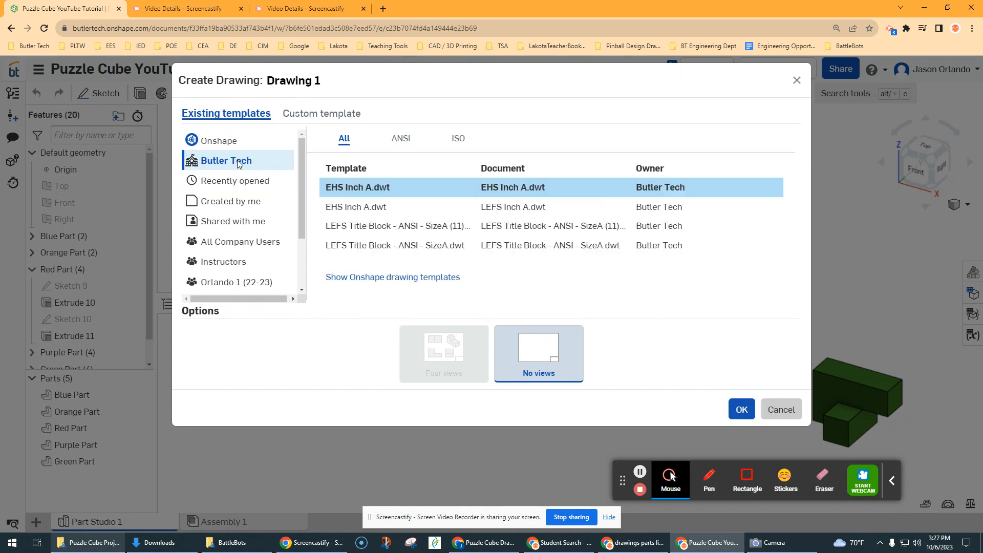
pyautogui.click(245, 202)
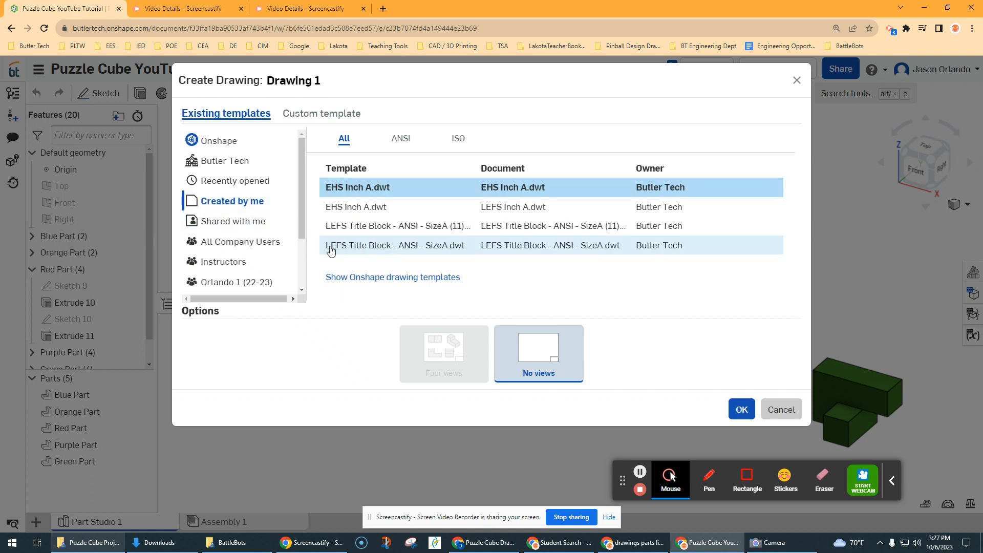
pyautogui.click(411, 250)
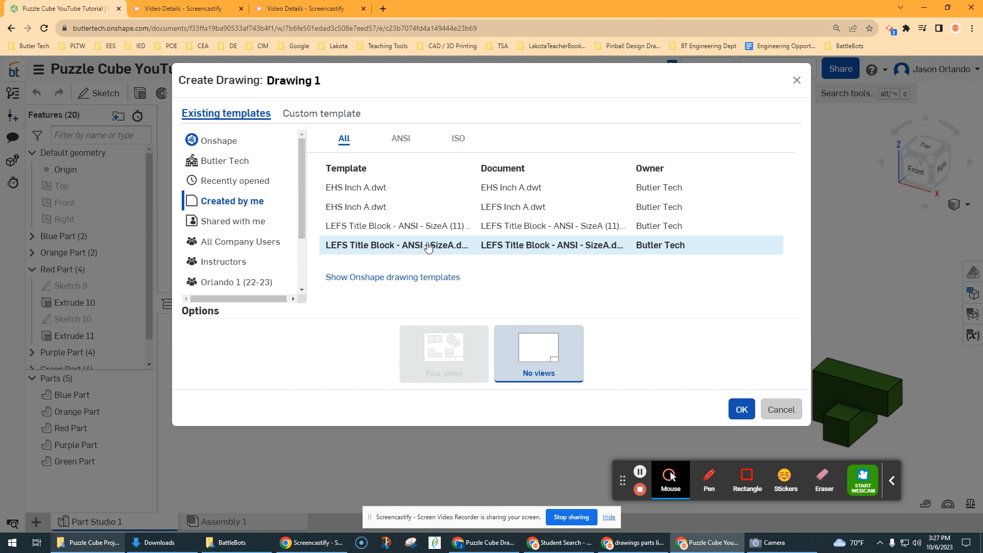
pyautogui.click(741, 409)
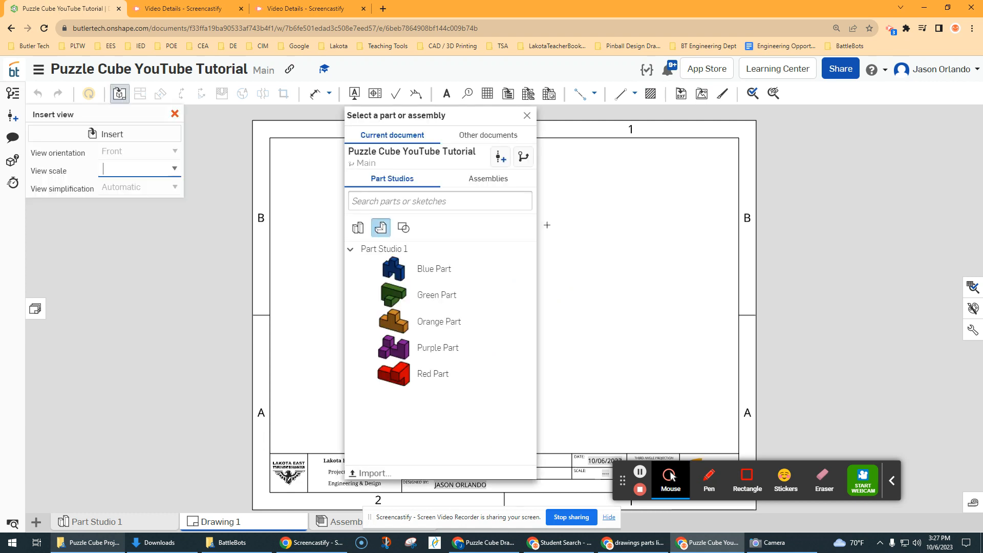
pyautogui.click(527, 115)
pyautogui.click(176, 117)
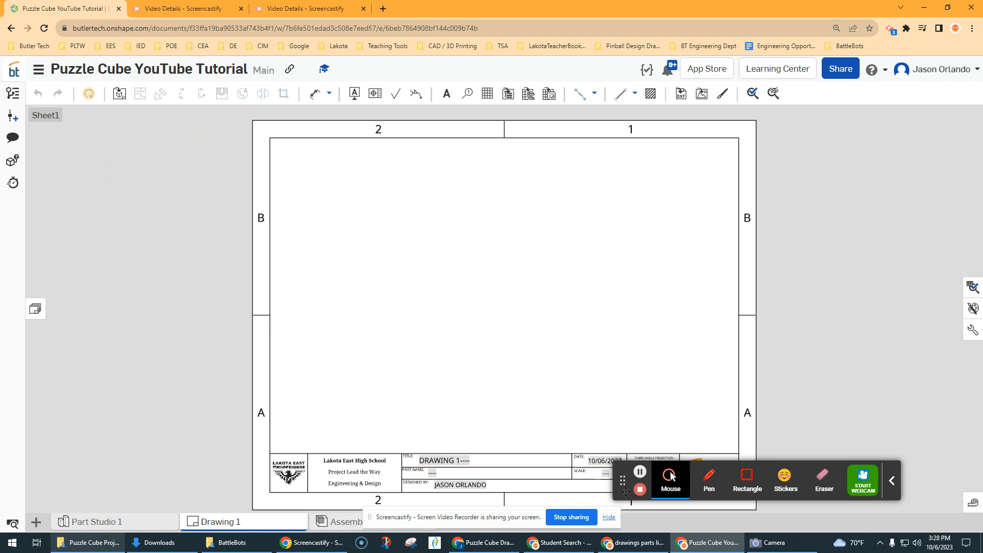
pyautogui.moveTo(671, 476); pyautogui.dragTo(741, 502)
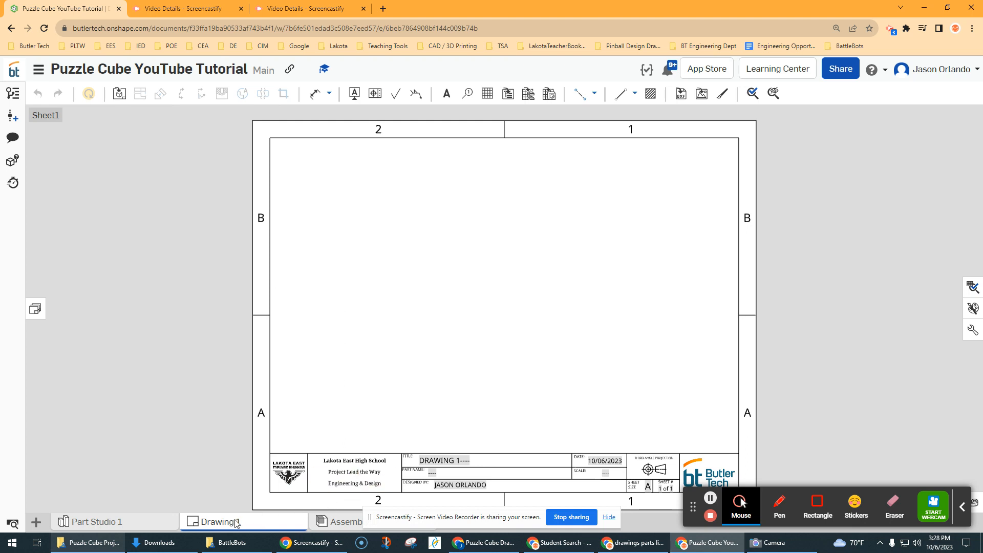
# Rename the new drawing as Puzzle Cube Drawings
pyautogui.moveTo(237, 525)
pyautogui.rightClick(229, 526)
pyautogui.click(217, 405)
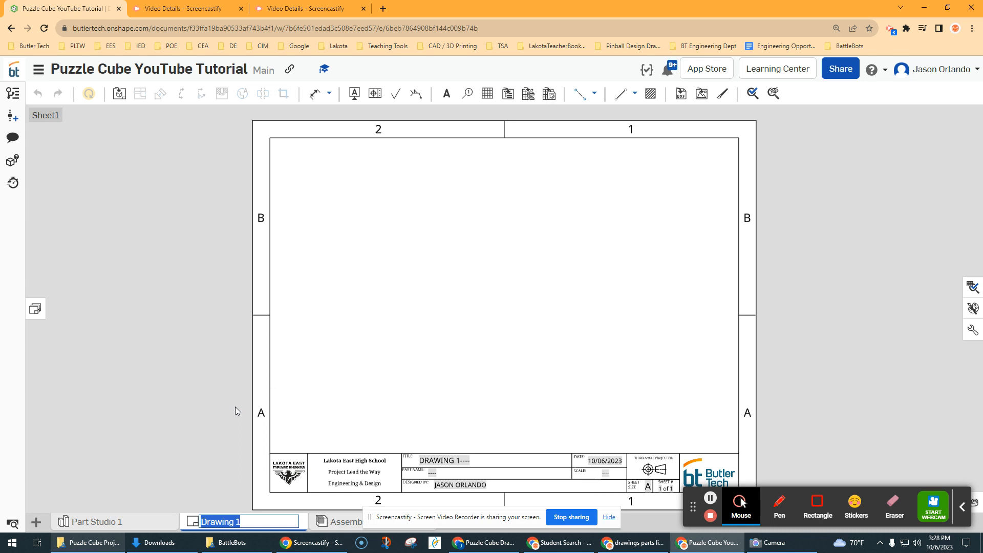
pyautogui.write('Puz')
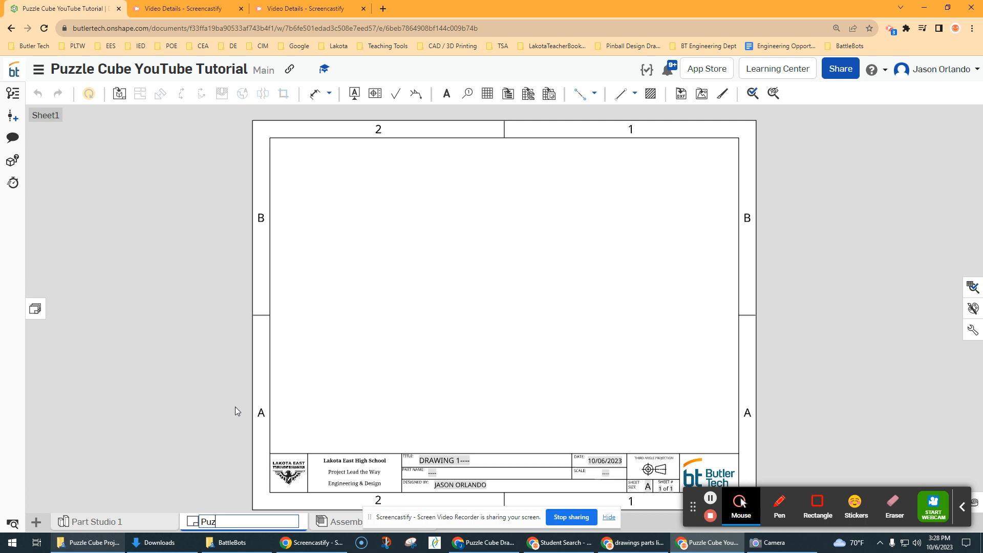
pyautogui.write('zle Cube Drawings')
pyautogui.press('Return')
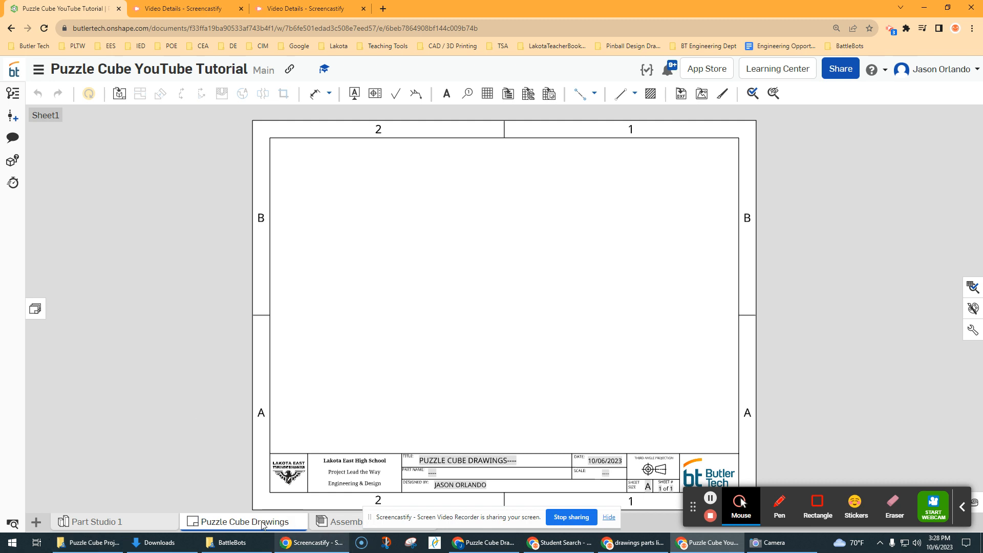
# Examine the title field in the title block of the drawing sheet
pyautogui.click(447, 465)
pyautogui.click(456, 411)
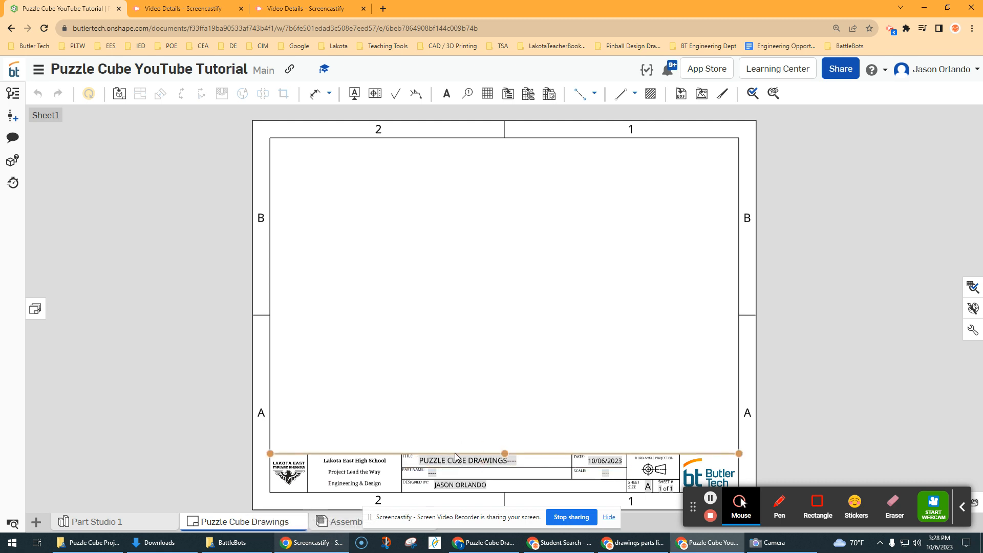
pyautogui.scroll(2, 455, 452)
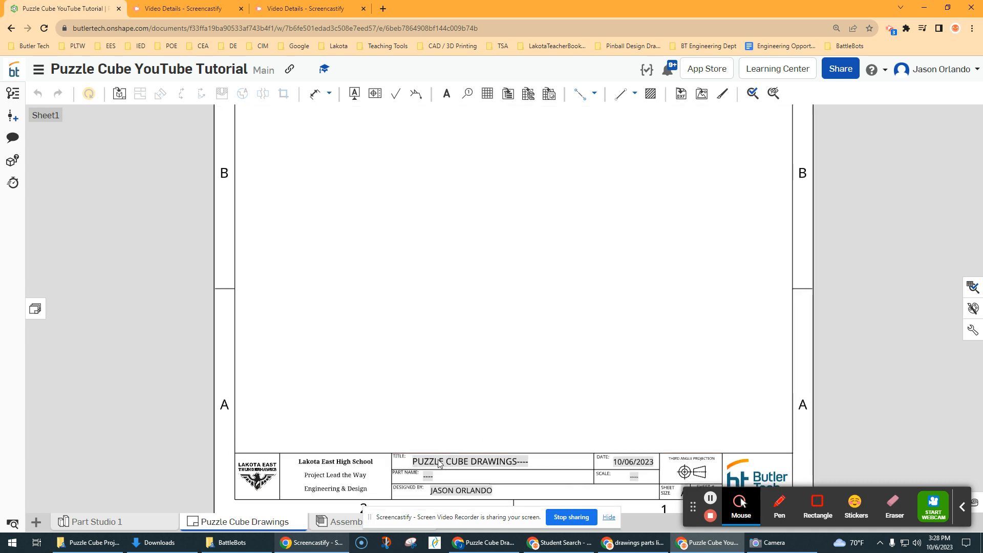
pyautogui.click(433, 464)
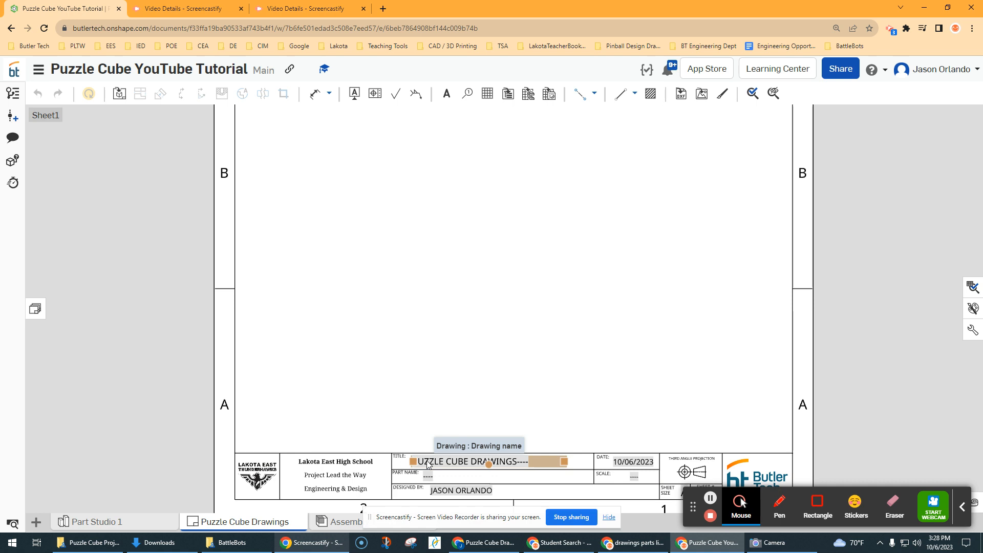
pyautogui.moveTo(247, 525)
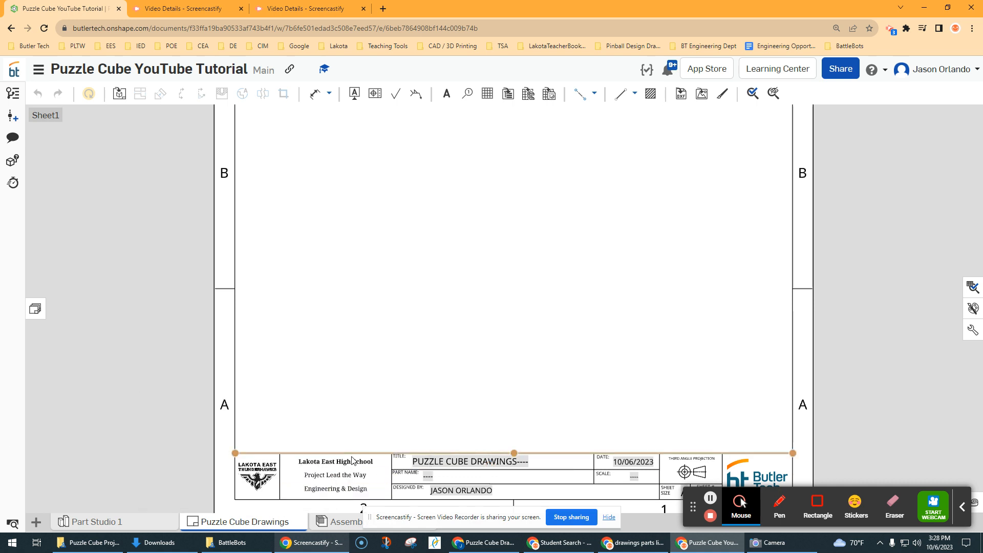
pyautogui.scroll(-1, 382, 315)
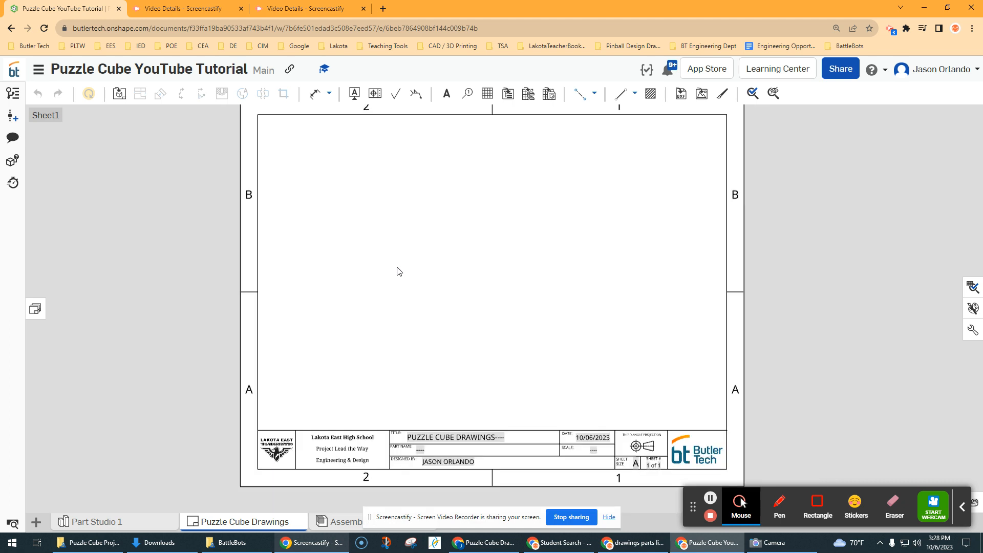
pyautogui.scroll(2, 636, 464)
pyautogui.scroll(-3, 635, 467)
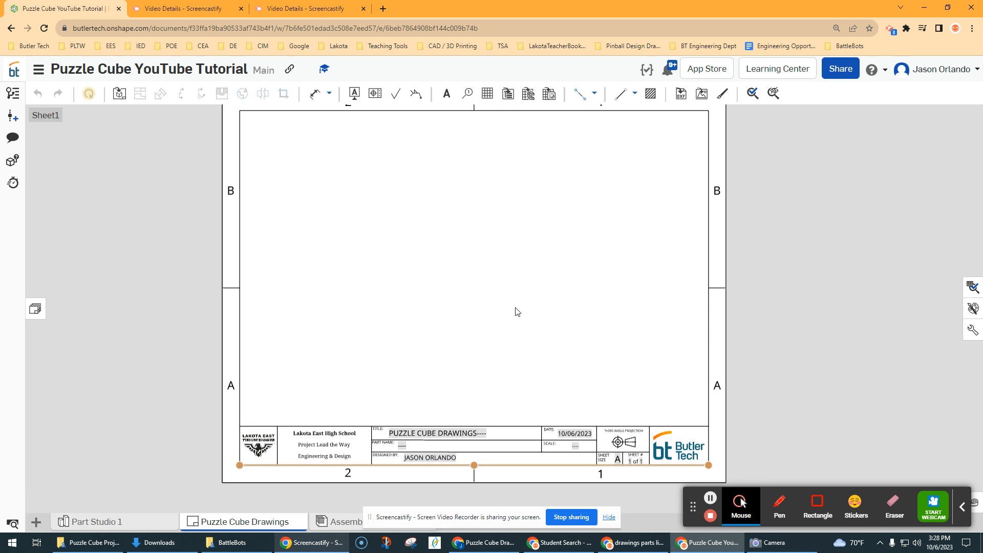
pyautogui.moveTo(471, 261); pyautogui.dragTo(465, 276, button='middle')
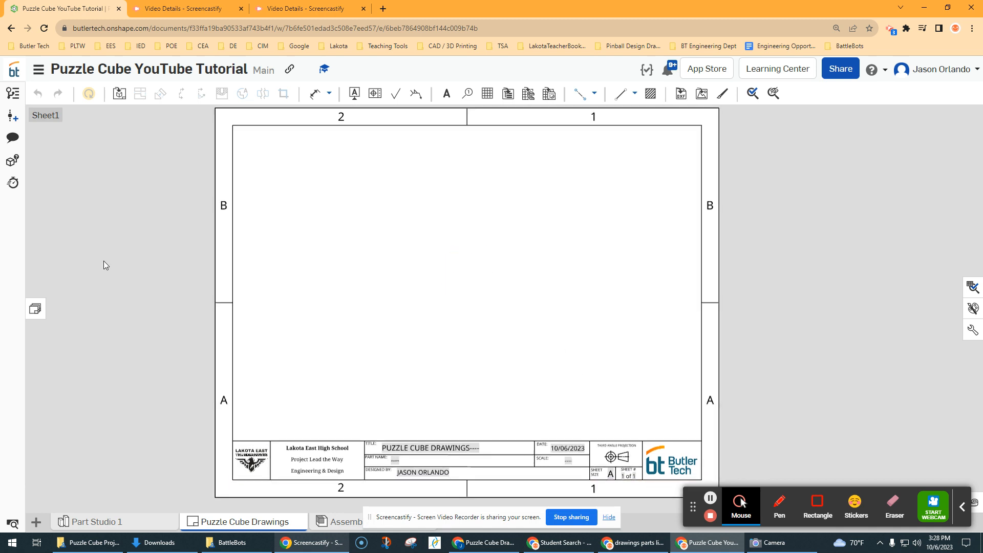
# Show the drawing's sheet list and add four more sheets, Sheet2 to Sheet5
pyautogui.click(36, 311)
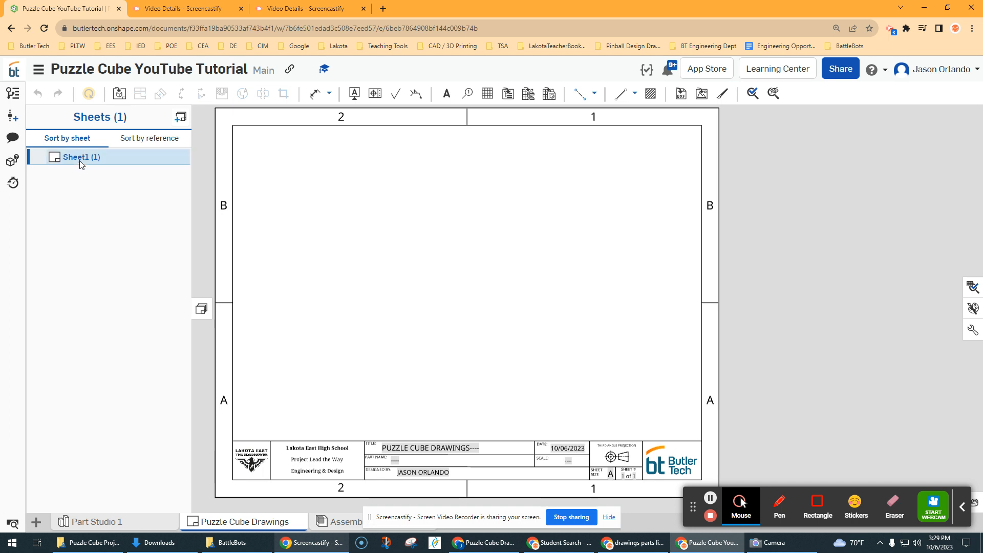
pyautogui.click(180, 118)
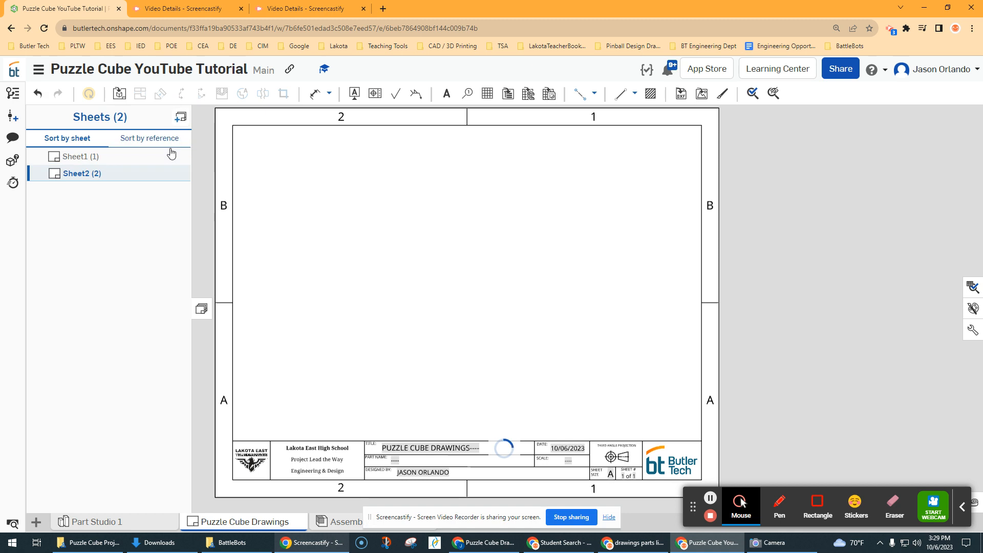
pyautogui.click(181, 121)
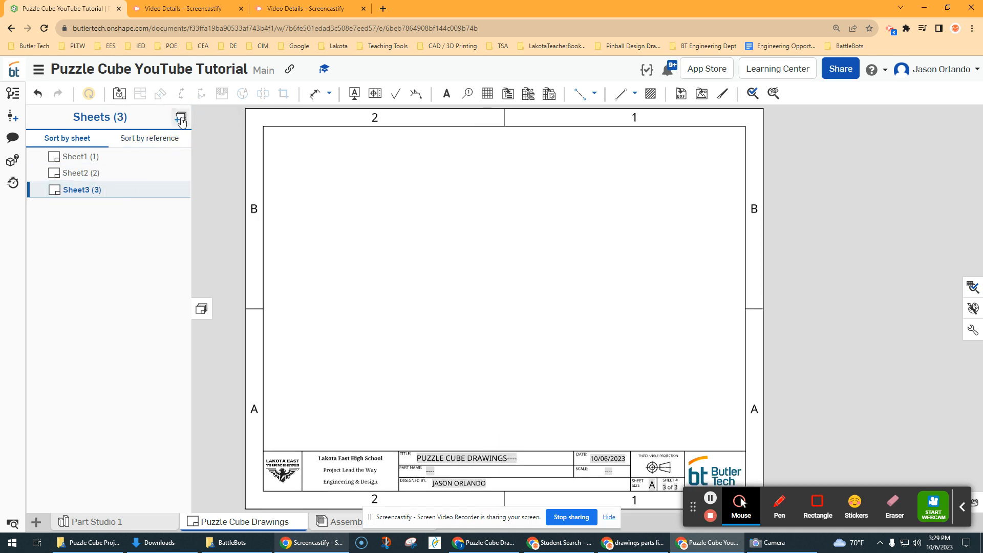
pyautogui.click(180, 118)
pyautogui.click(180, 118)
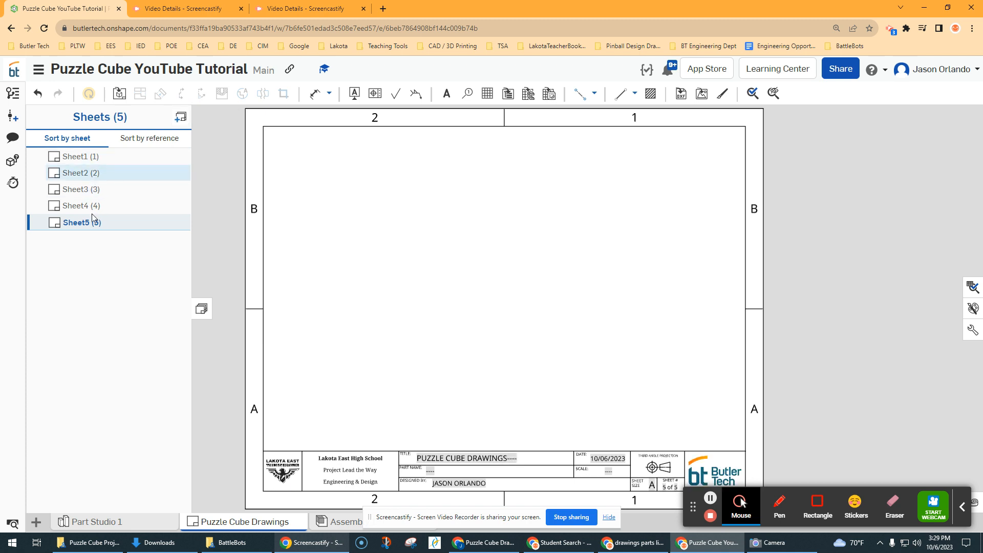
# Return to Sheet1 and examine the sheet number field in its title block
pyautogui.click(88, 159)
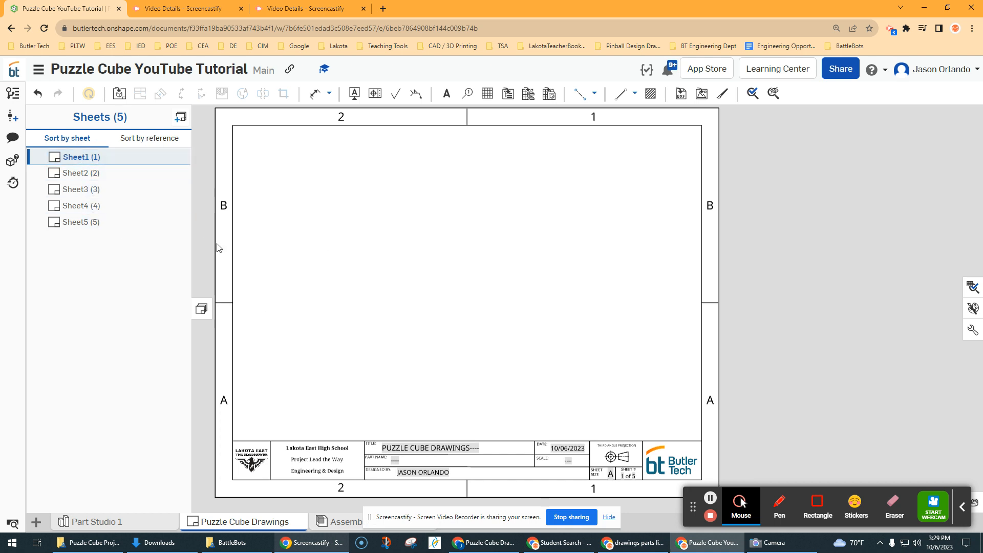
pyautogui.scroll(5, 644, 493)
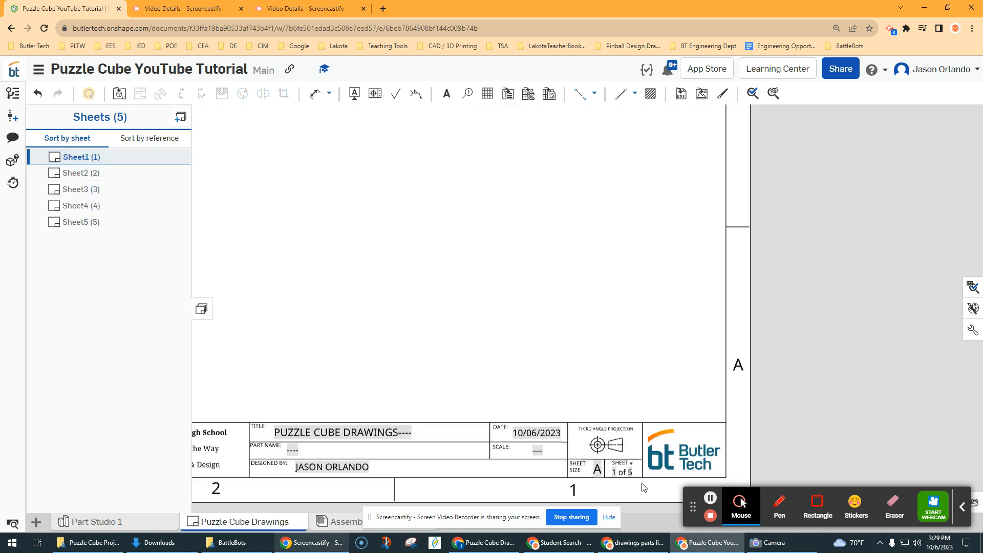
pyautogui.click(596, 454)
pyautogui.scroll(2, 601, 458)
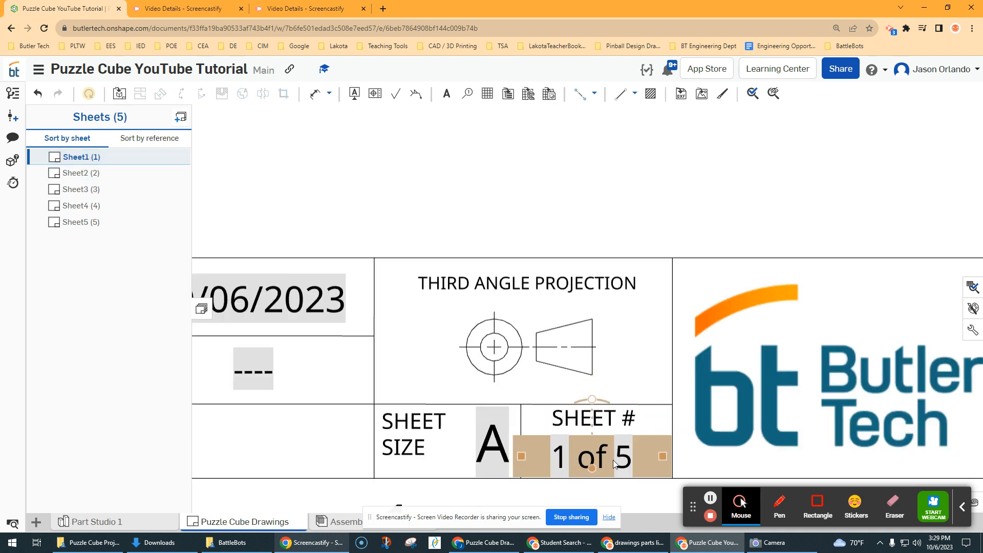
pyautogui.scroll(-6, 599, 429)
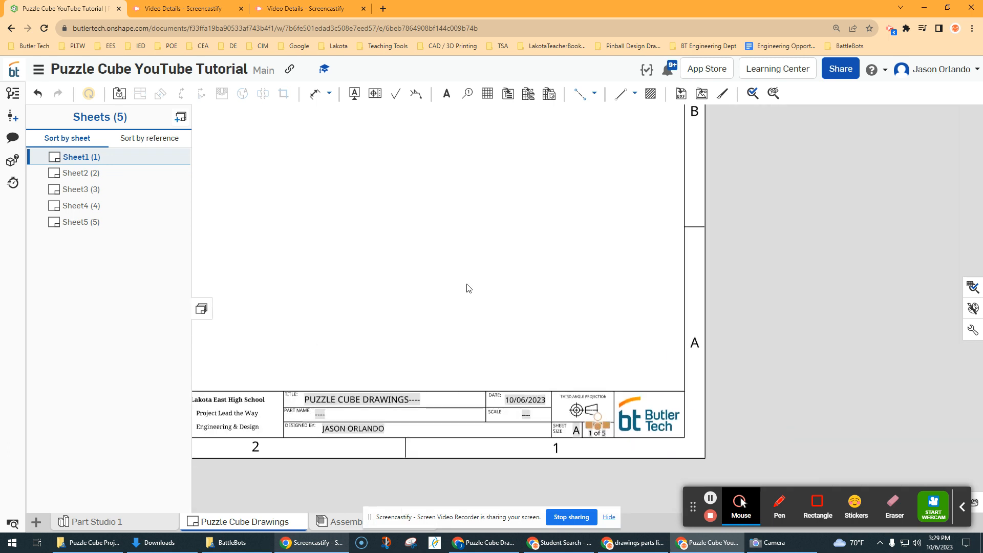
pyautogui.scroll(-1, 466, 284)
pyautogui.moveTo(565, 332); pyautogui.dragTo(573, 338, button='middle')
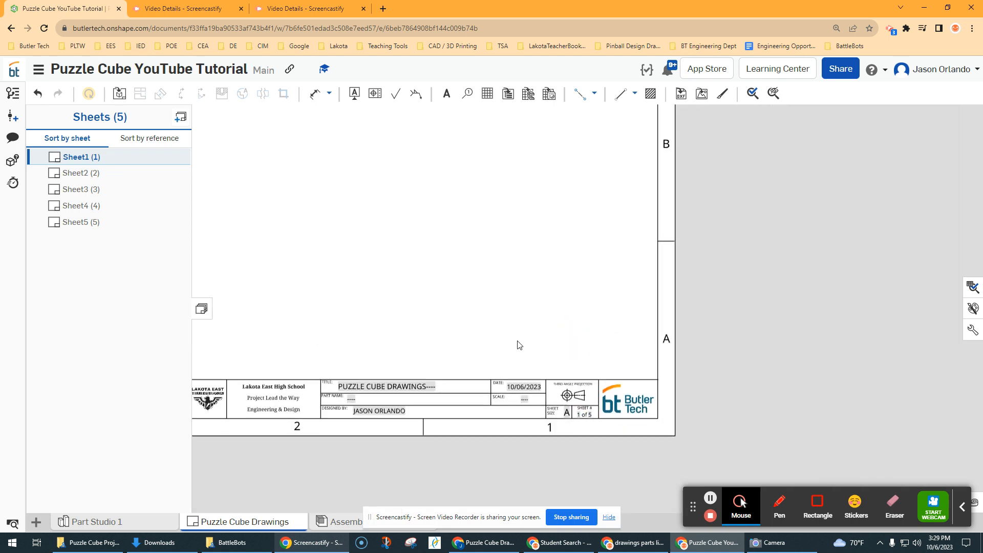
pyautogui.moveTo(484, 308); pyautogui.dragTo(549, 365, button='middle')
pyautogui.scroll(-1, 548, 363)
# Examine the puzzle parts in Part Studio 1 in front and isometric orientations, including the red part up close
pyautogui.click(114, 523)
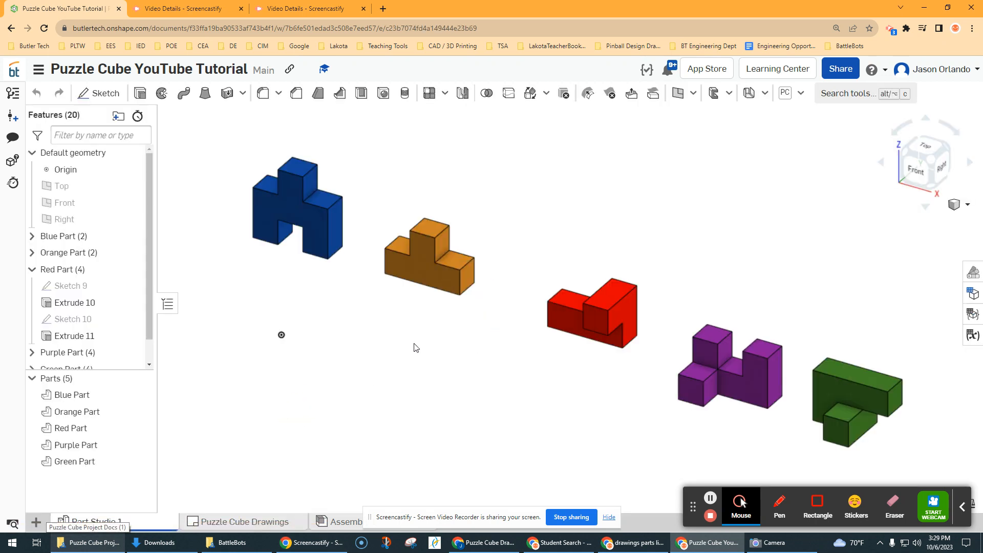
pyautogui.moveTo(435, 347); pyautogui.dragTo(434, 364, button='middle')
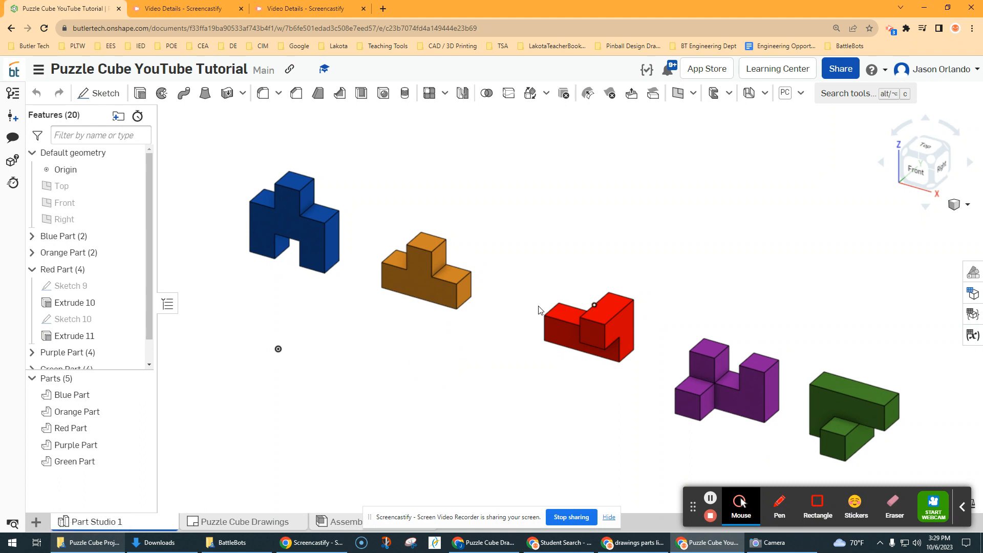
pyautogui.moveTo(468, 263); pyautogui.dragTo(491, 266, button='right')
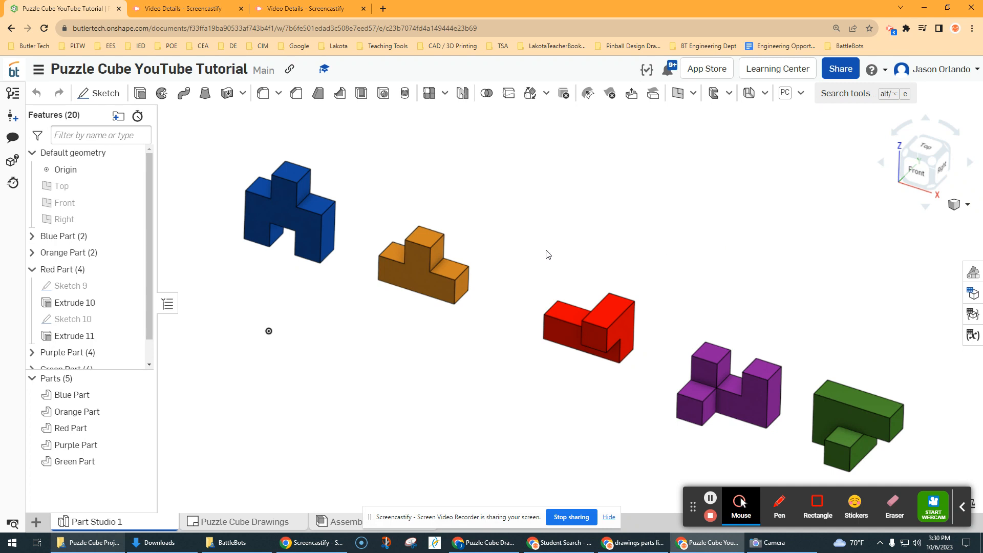
pyautogui.click(918, 176)
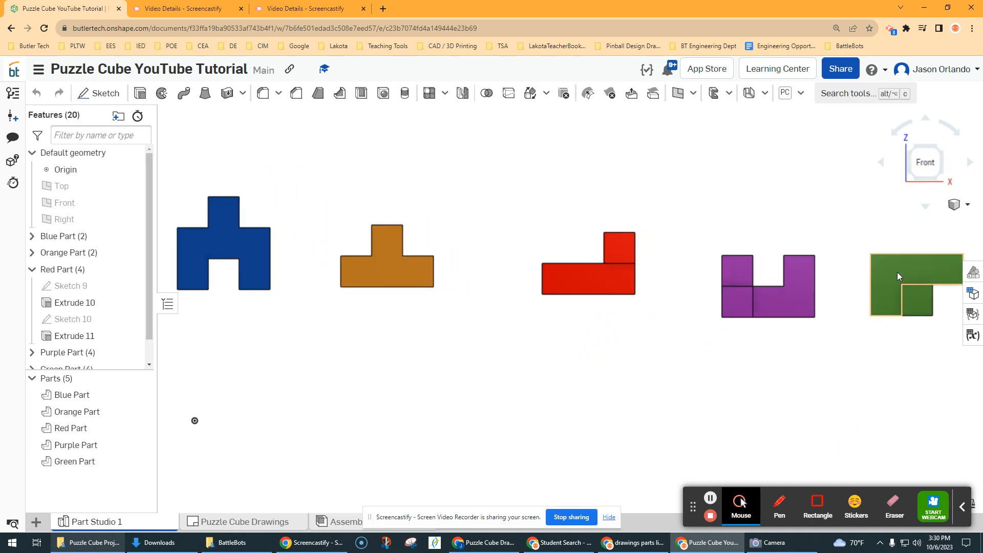
pyautogui.moveTo(897, 272); pyautogui.dragTo(792, 275, button='middle')
pyautogui.moveTo(582, 276); pyautogui.dragTo(609, 279, button='middle')
pyautogui.moveTo(474, 265); pyautogui.dragTo(535, 271, button='middle')
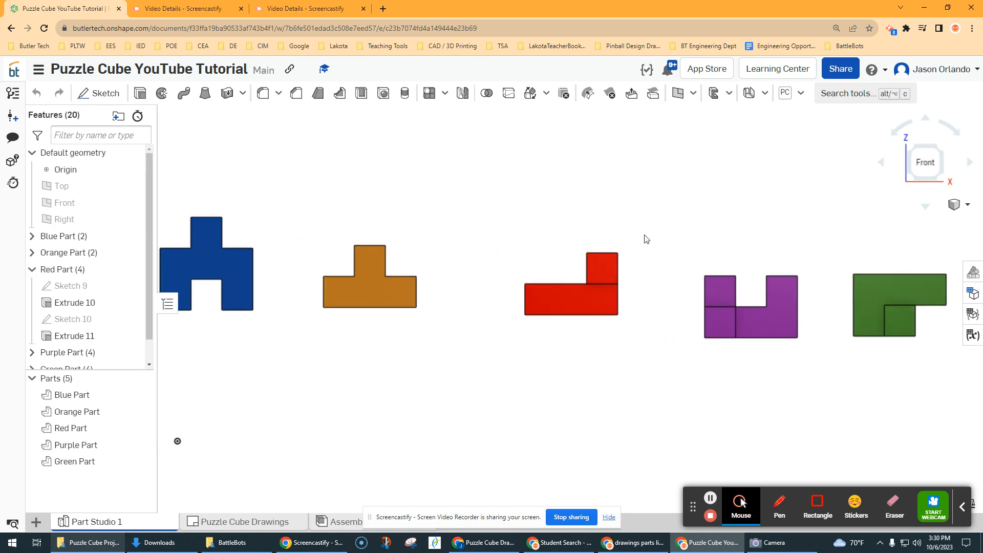
pyautogui.click(924, 169)
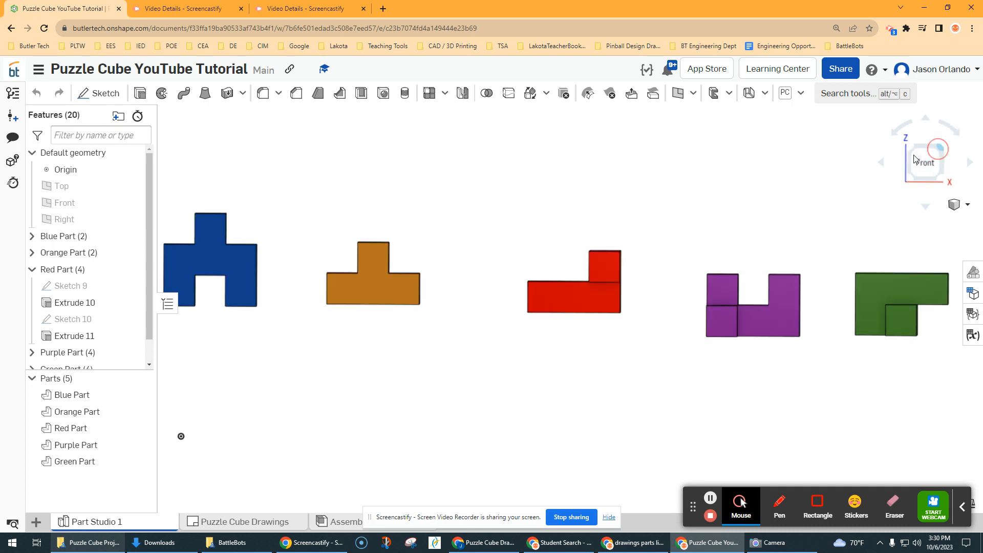
pyautogui.scroll(3, 605, 278)
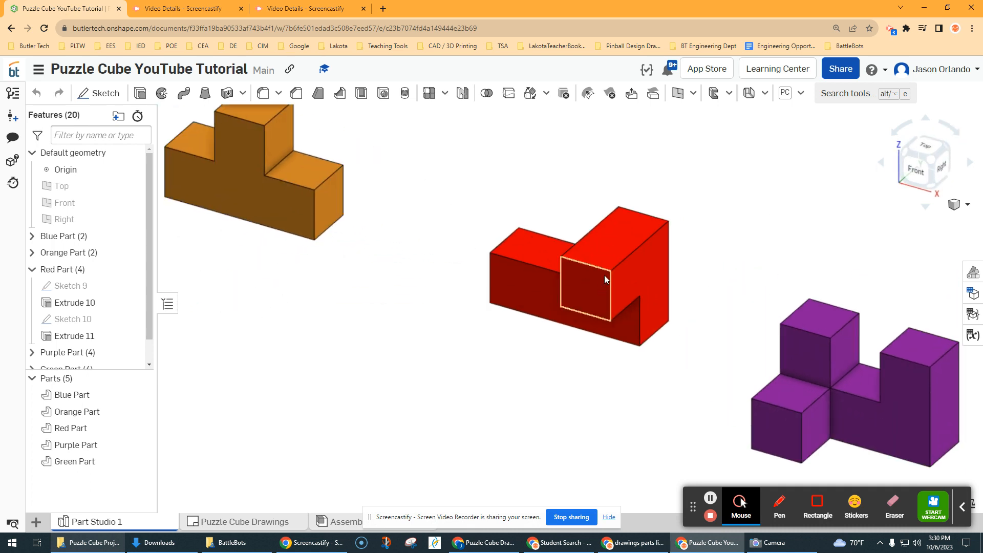
pyautogui.scroll(3, 604, 275)
pyautogui.scroll(-2, 543, 253)
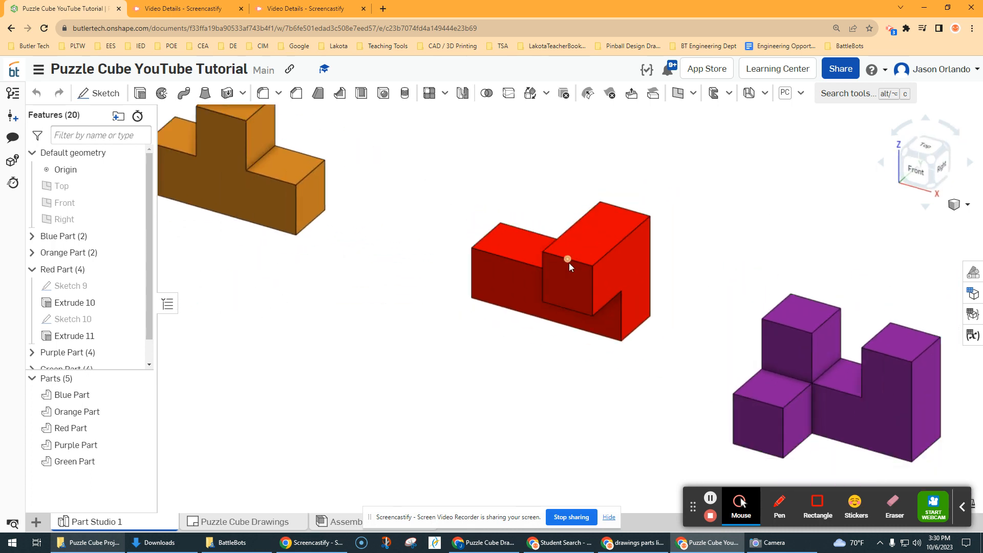
# Examine the shapes of the blue, orange, red, purple and green puzzle parts in Part Studio 1 to choose their front views
pyautogui.scroll(1, 569, 263)
pyautogui.scroll(-3, 579, 268)
pyautogui.moveTo(578, 268)
pyautogui.mouseDown(button='right')
pyautogui.moveTo(568, 280)
pyautogui.moveTo(590, 279)
pyautogui.mouseUp(button='right')
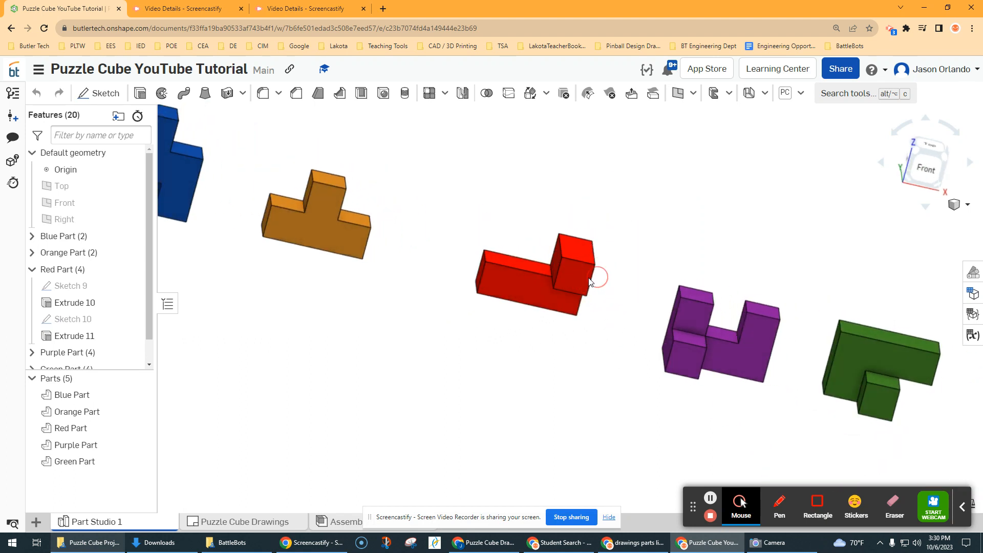
pyautogui.moveTo(469, 285); pyautogui.dragTo(669, 314, button='middle')
pyautogui.moveTo(398, 259); pyautogui.dragTo(409, 307, button='middle')
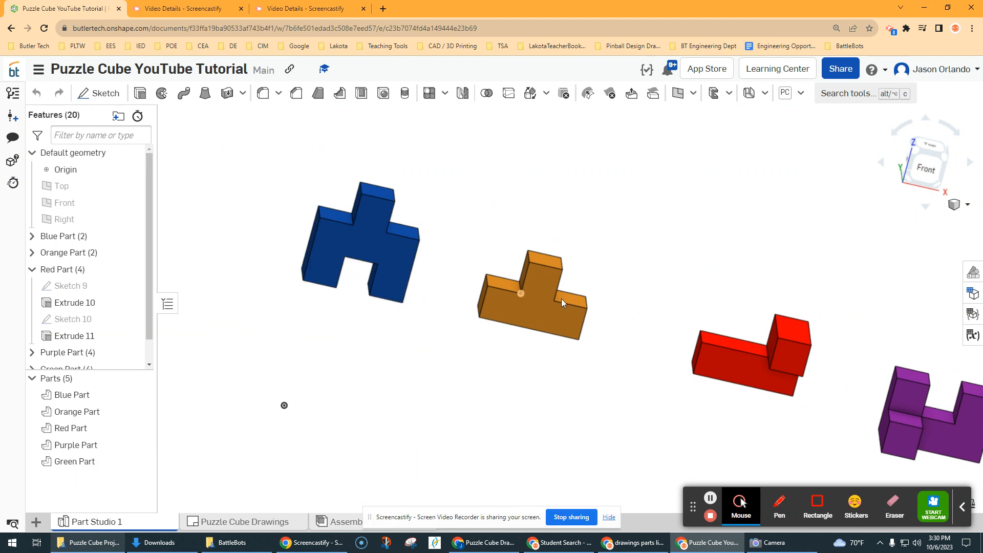
pyautogui.scroll(-1, 462, 296)
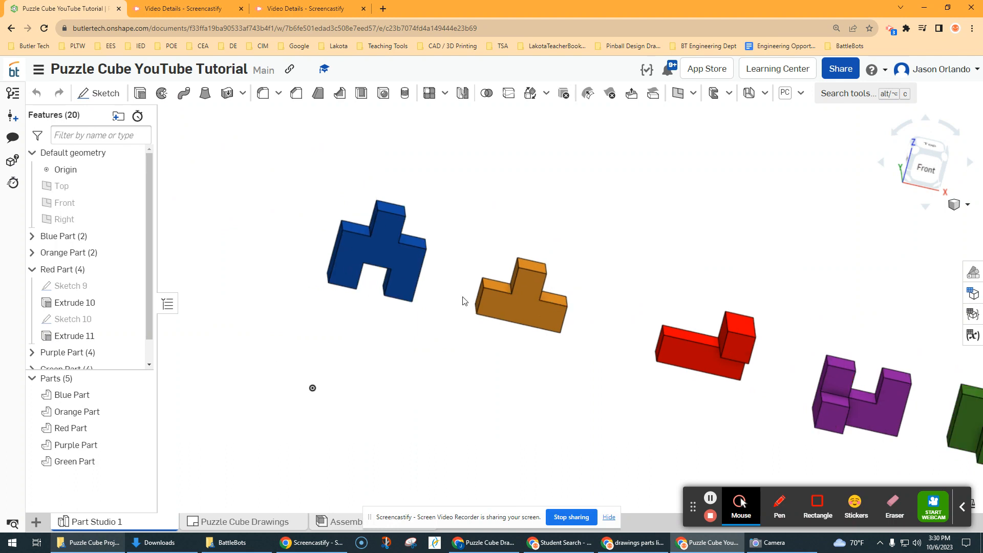
pyautogui.scroll(2, 417, 282)
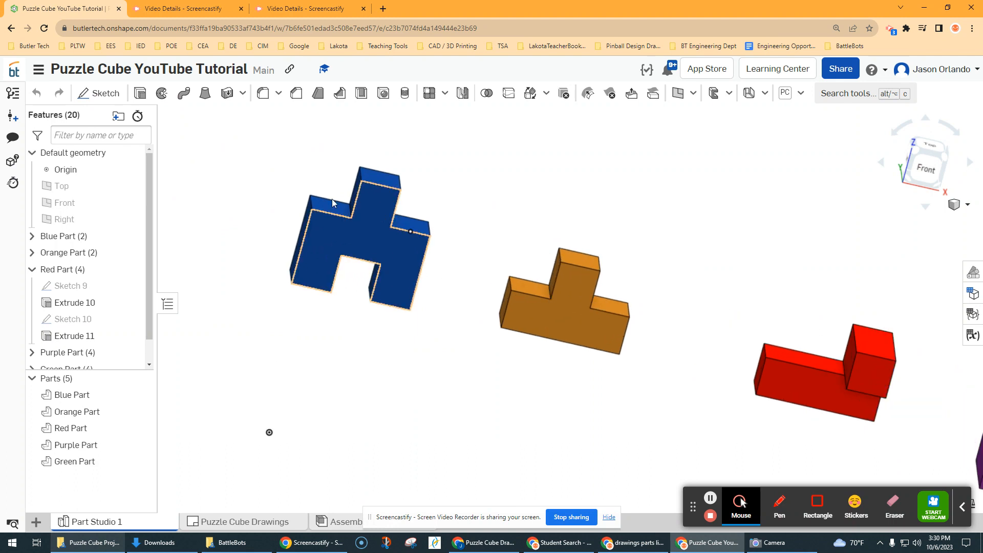
pyautogui.scroll(-2, 318, 230)
pyautogui.moveTo(421, 239)
pyautogui.mouseDown(button='right')
pyautogui.moveTo(387, 246)
pyautogui.moveTo(422, 250)
pyautogui.mouseUp(button='right')
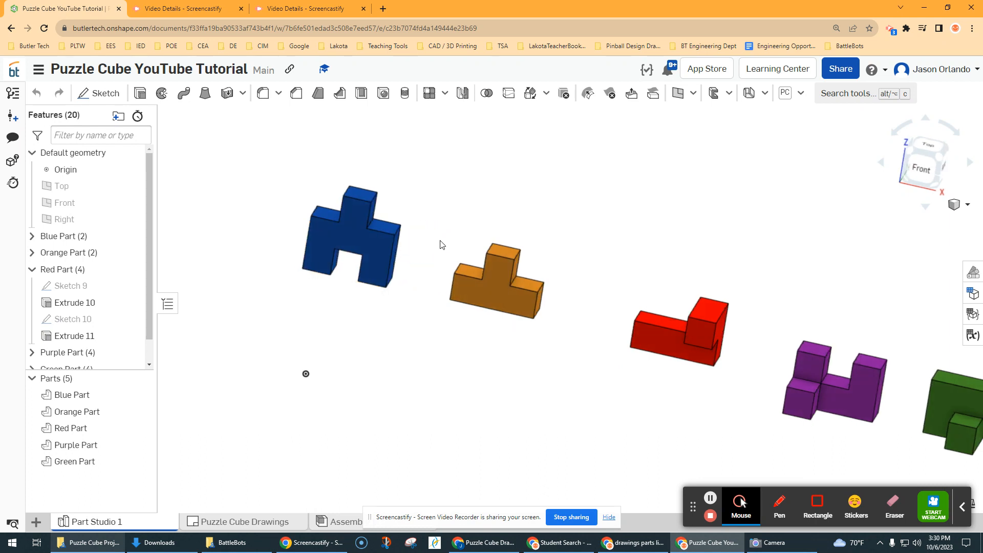
# Insert a 1:1 front view of the Blue Part in the lower-left area of Sheet1 in Puzzle Cube Drawings
pyautogui.click(267, 522)
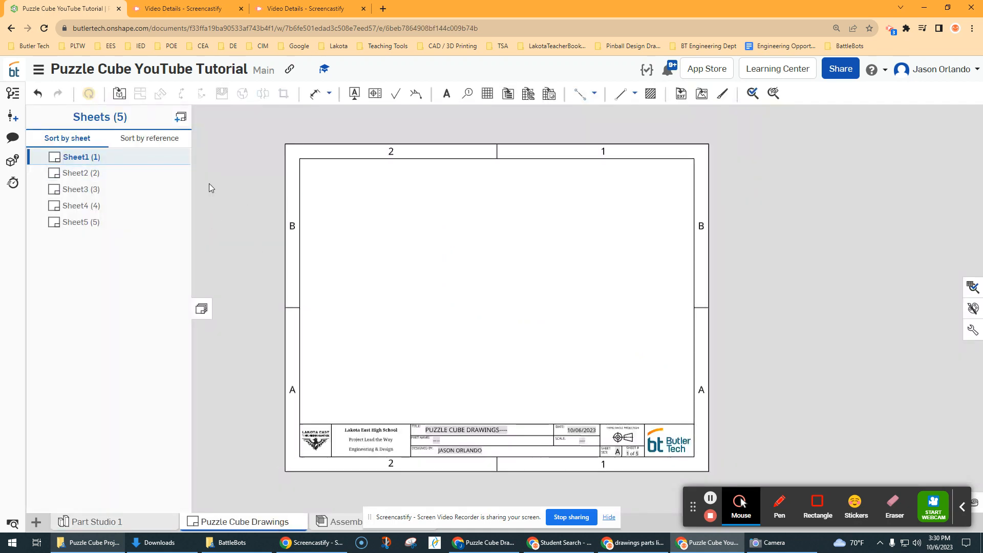
pyautogui.click(120, 94)
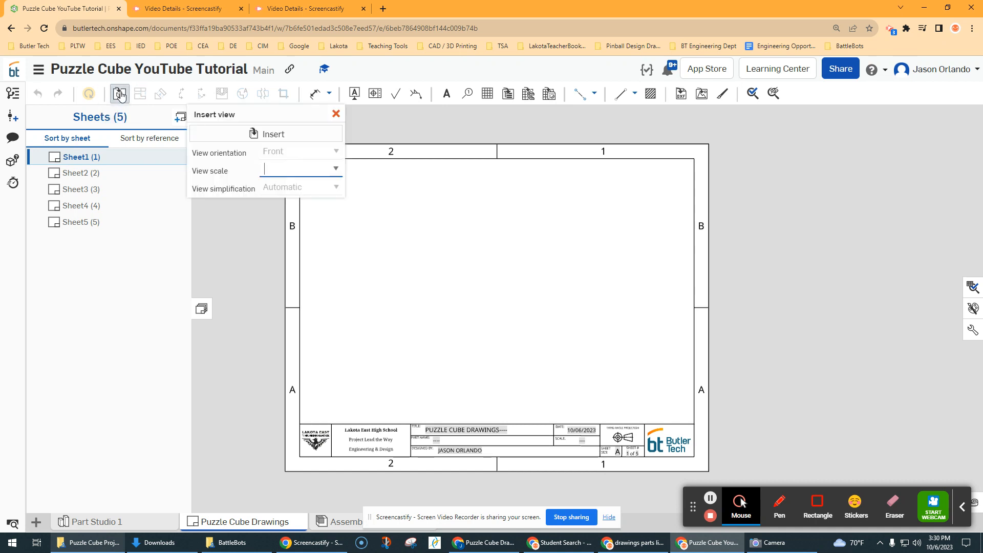
pyautogui.click(266, 134)
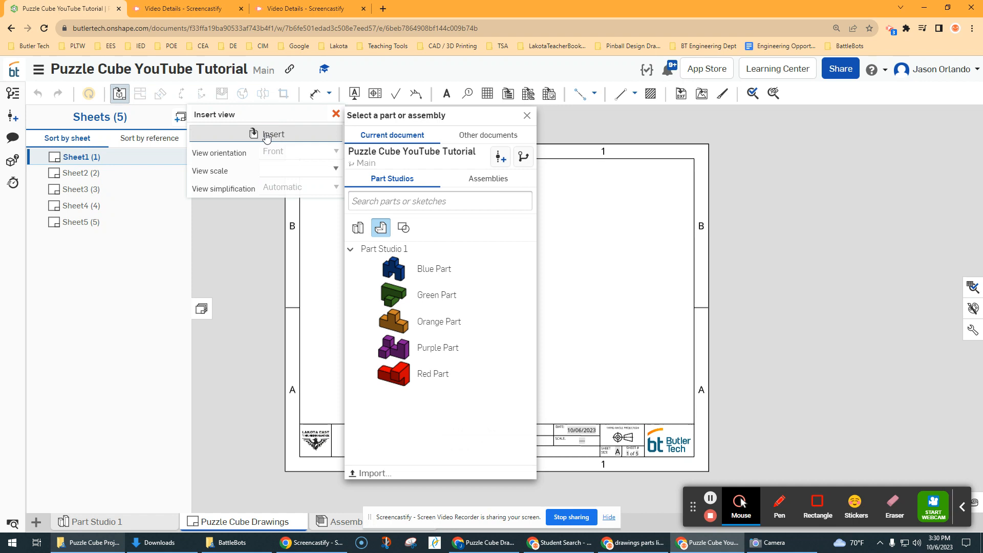
pyautogui.click(439, 275)
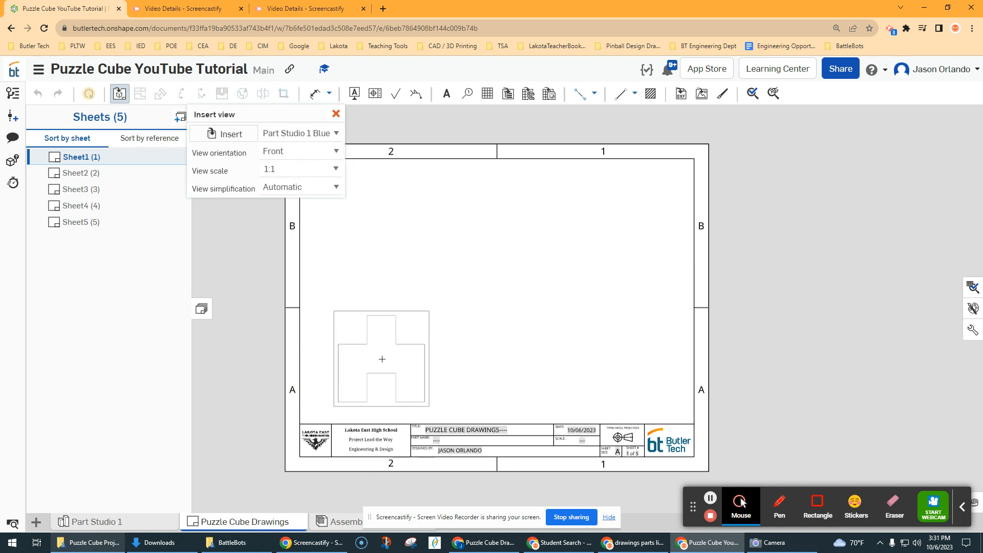
pyautogui.click(394, 352)
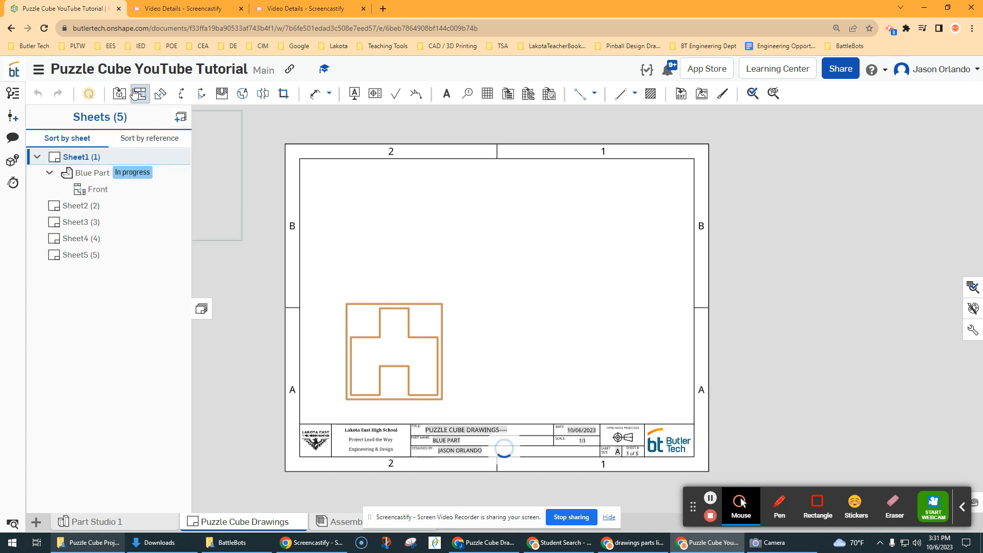
pyautogui.click(139, 94)
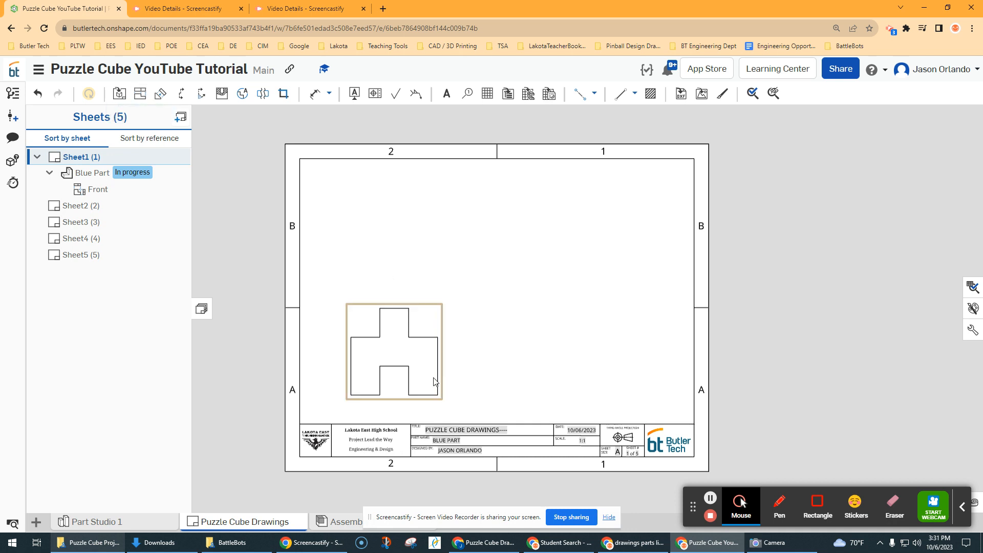
# Set the rotation angle of the Blue Part's front view to 180 degrees
pyautogui.doubleClick(416, 356)
pyautogui.moveTo(267, 114); pyautogui.dragTo(252, 115)
pyautogui.click(304, 255)
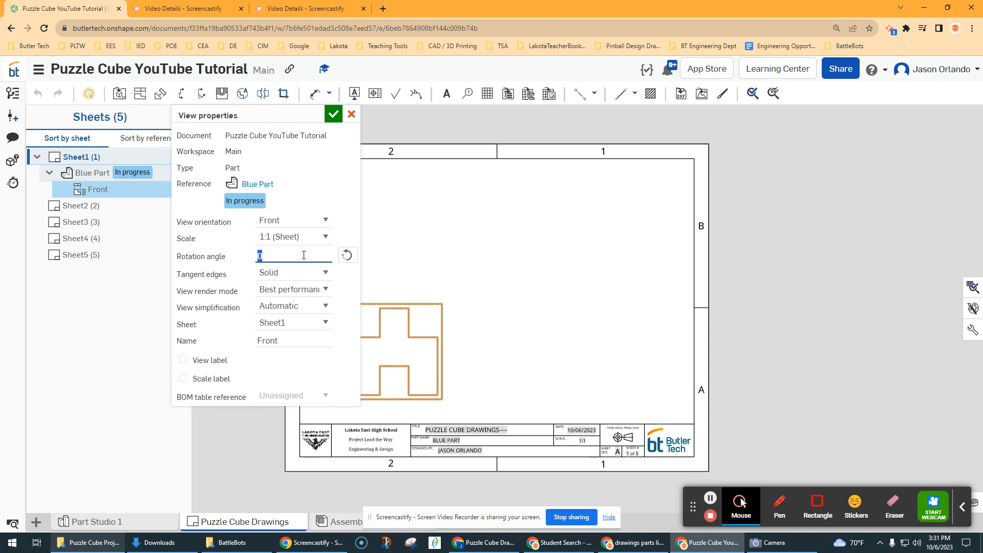
pyautogui.write('180')
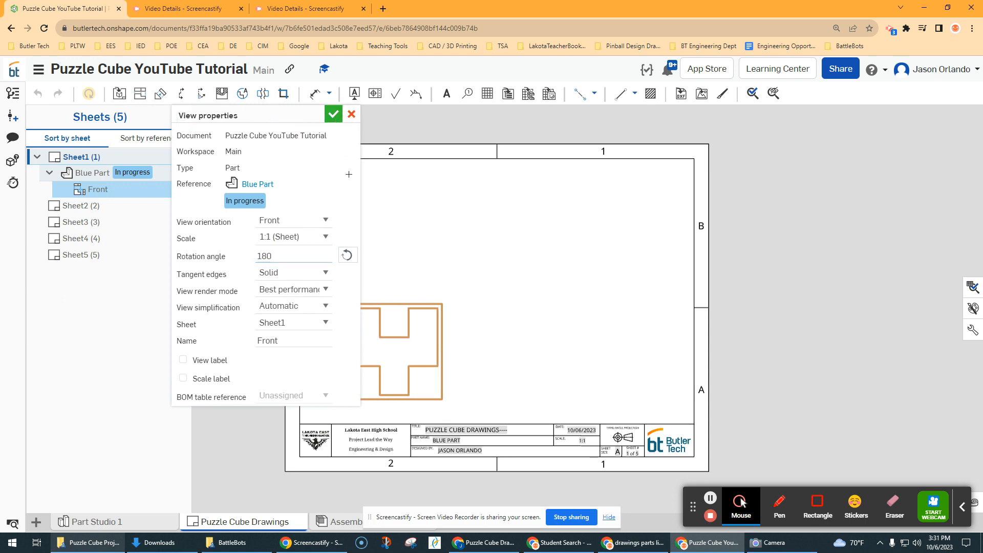
pyautogui.click(334, 116)
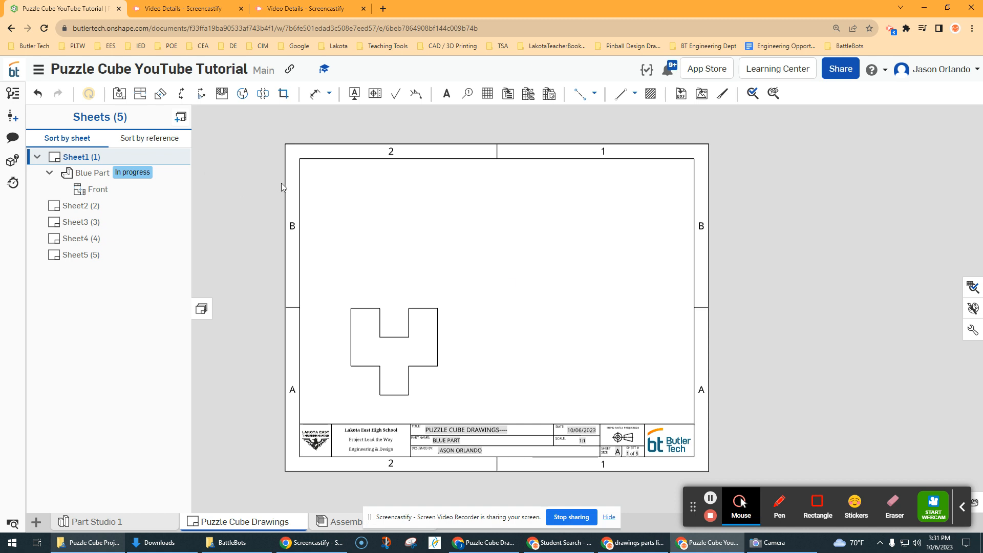
# Project three views from the Blue Part's front view: one above it, one beside it, and an isometric view in the upper-right corner
pyautogui.click(141, 96)
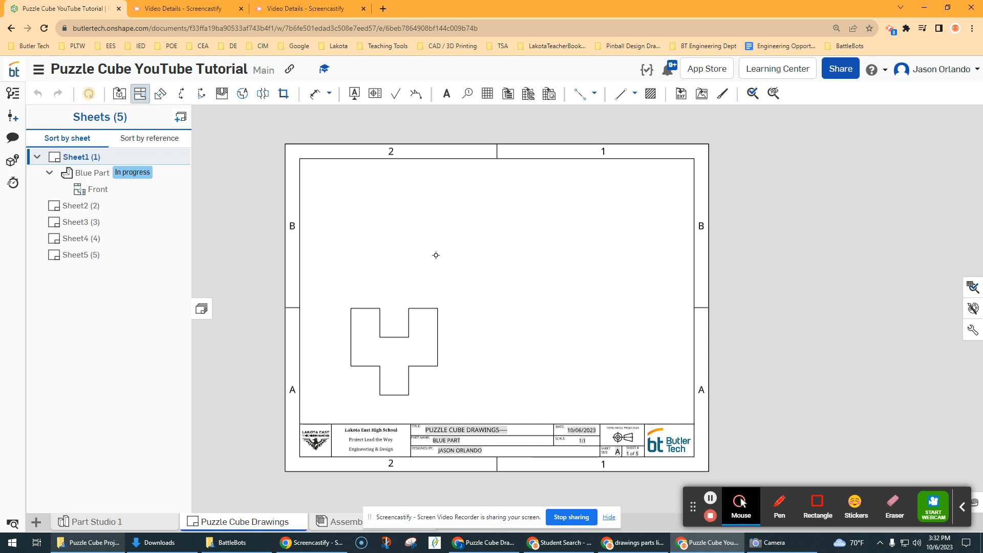
pyautogui.click(406, 343)
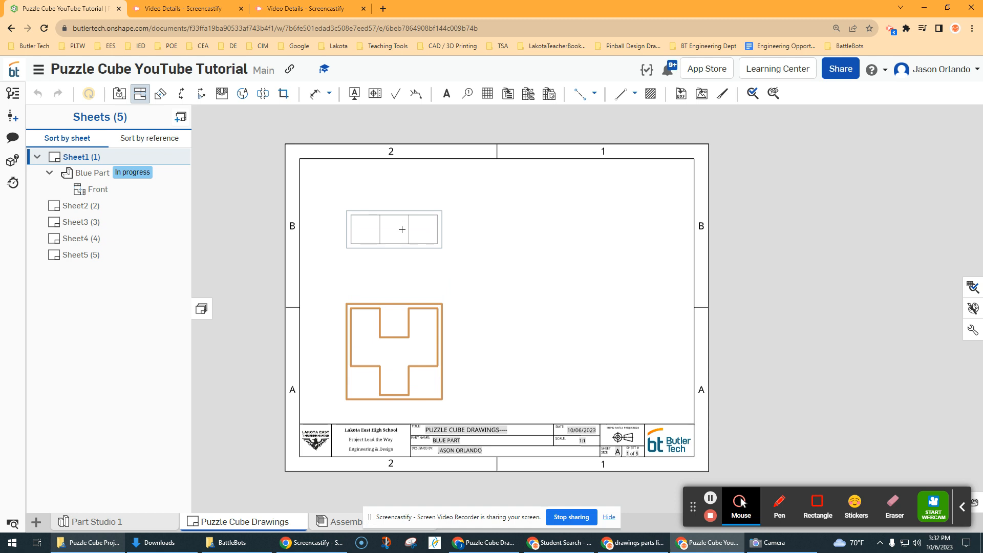
pyautogui.click(402, 229)
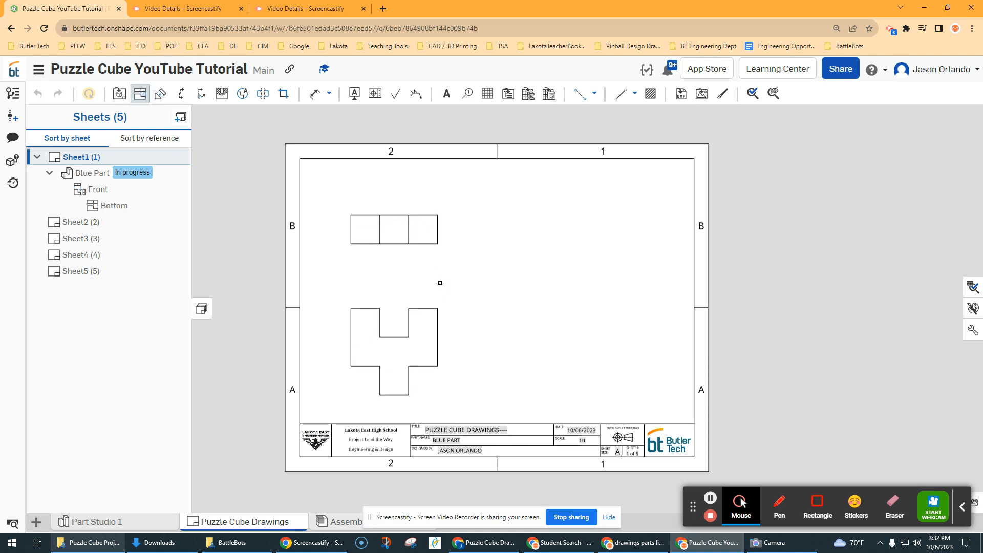
pyautogui.moveTo(427, 358); pyautogui.dragTo(494, 361)
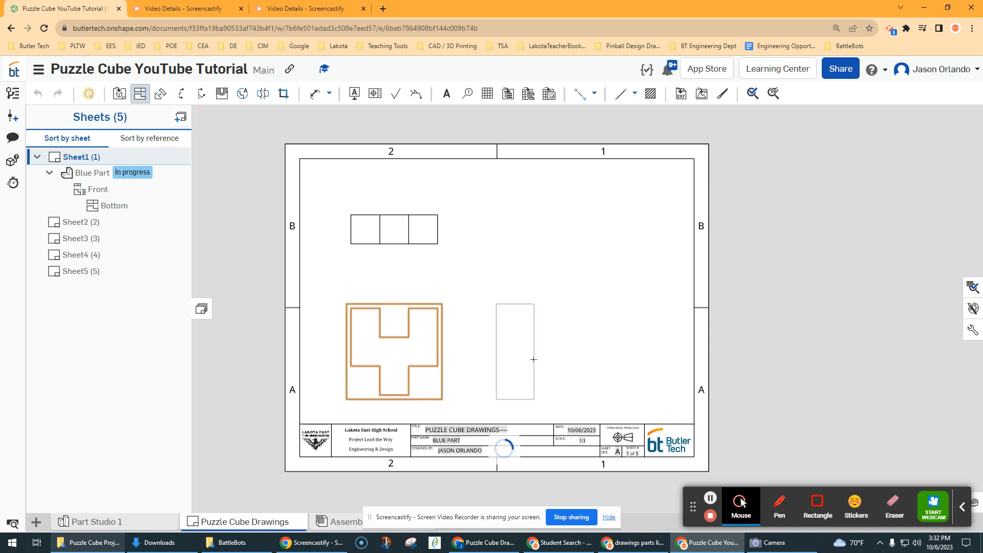
pyautogui.click(536, 357)
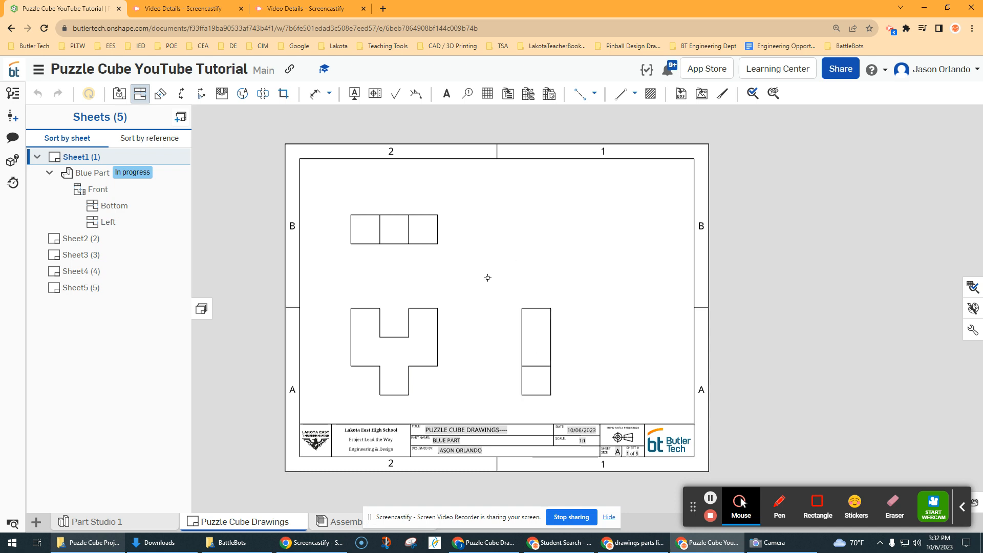
pyautogui.click(424, 332)
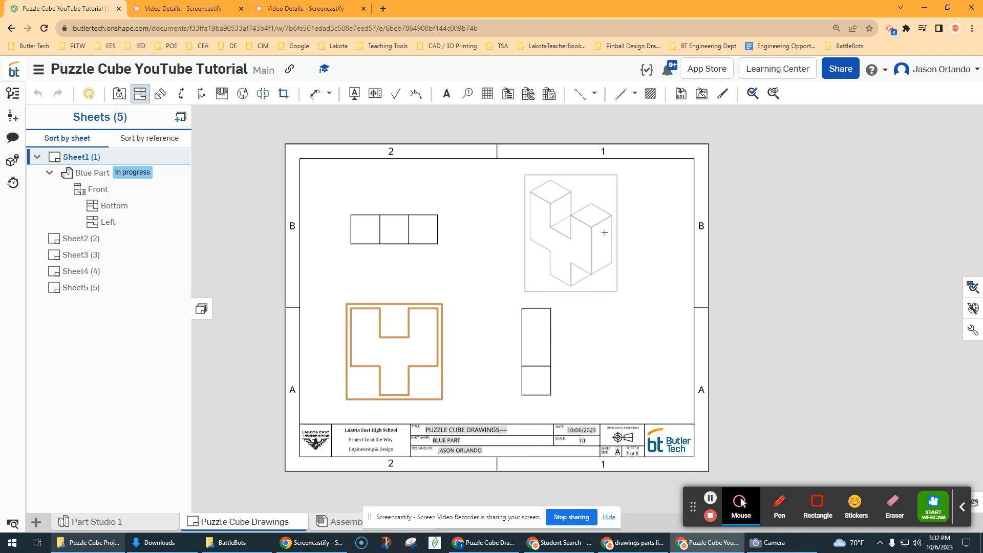
pyautogui.click(630, 227)
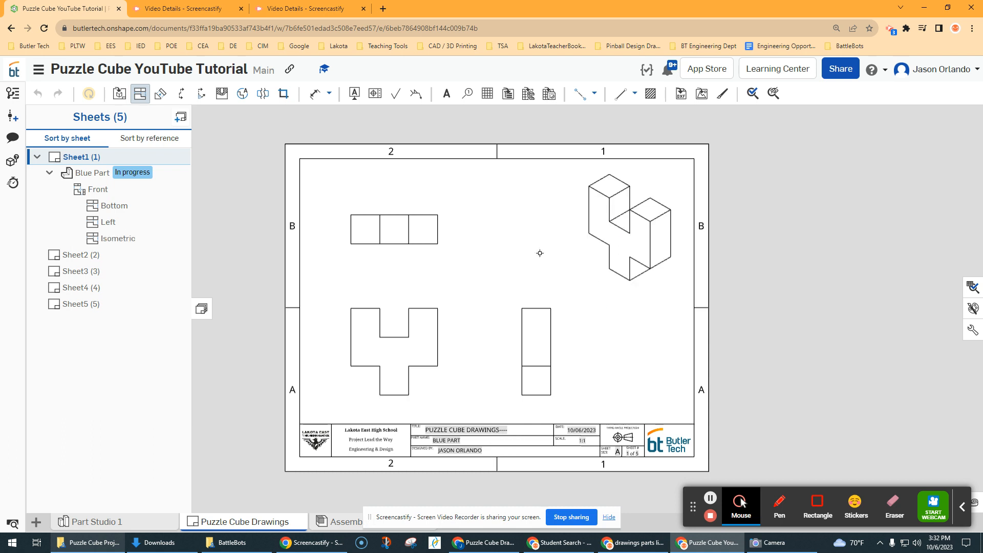
# Rename Sheet1 as Blue Multiview
pyautogui.rightClick(93, 159)
pyautogui.click(121, 166)
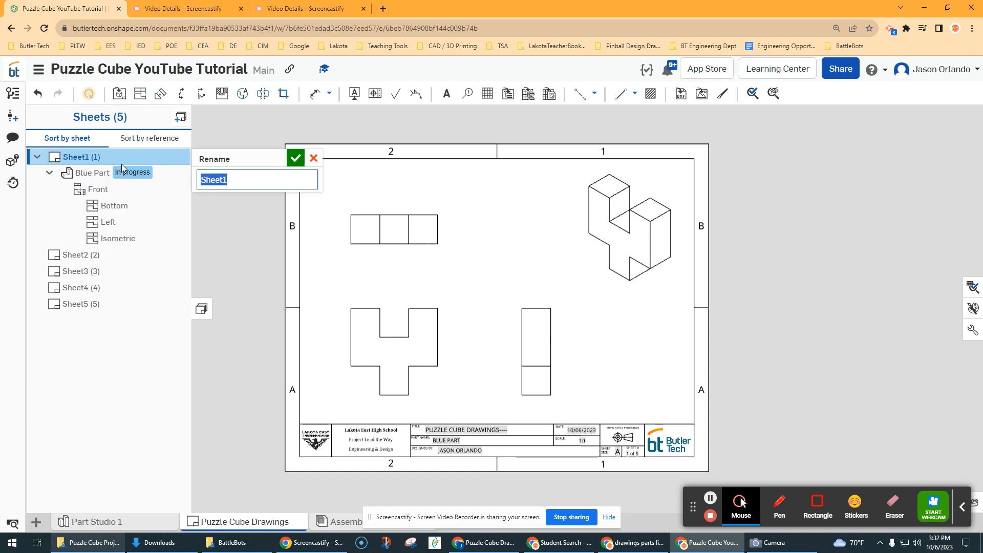
pyautogui.write('Blue Multiview')
pyautogui.press('Return')
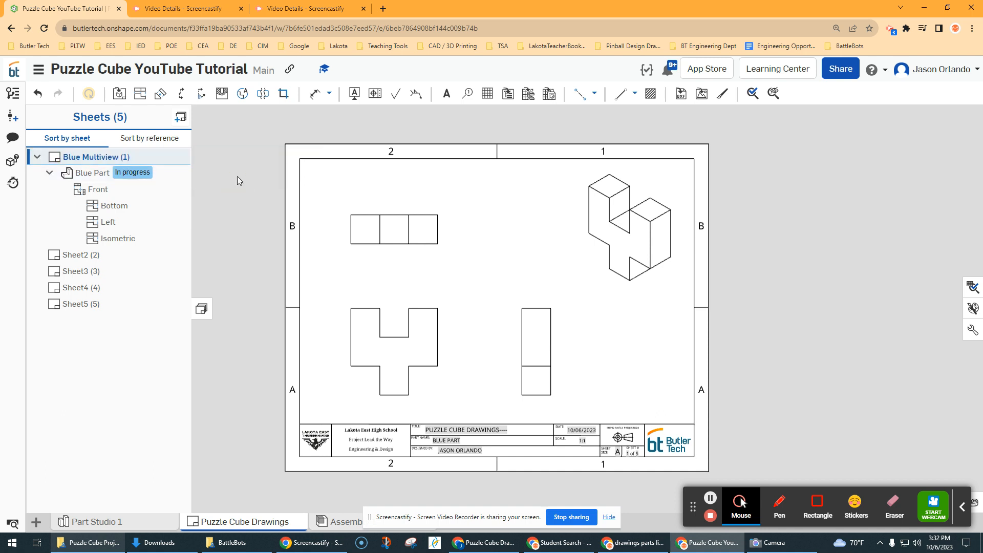
# Display the Blue Part's isometric view as a shaded view
pyautogui.rightClick(625, 228)
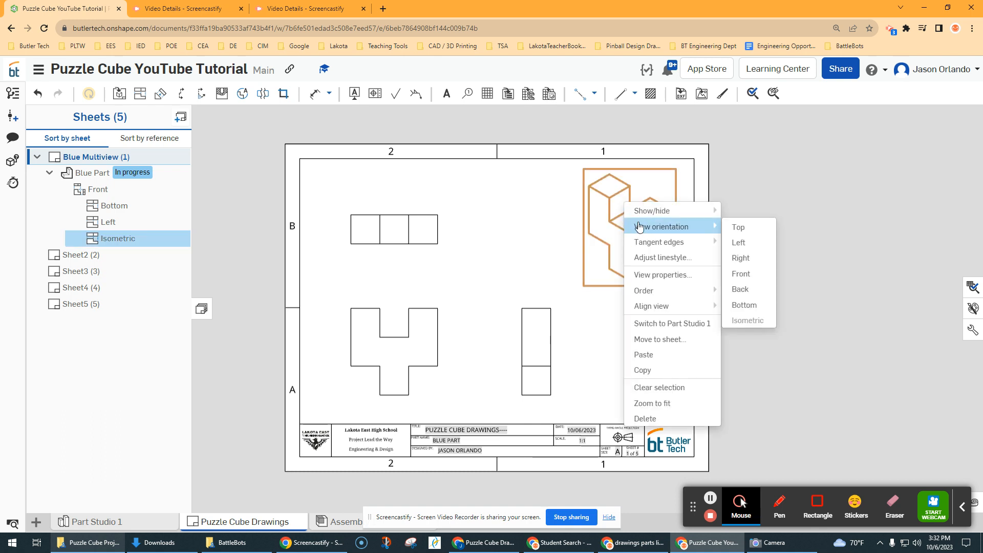
pyautogui.moveTo(644, 212)
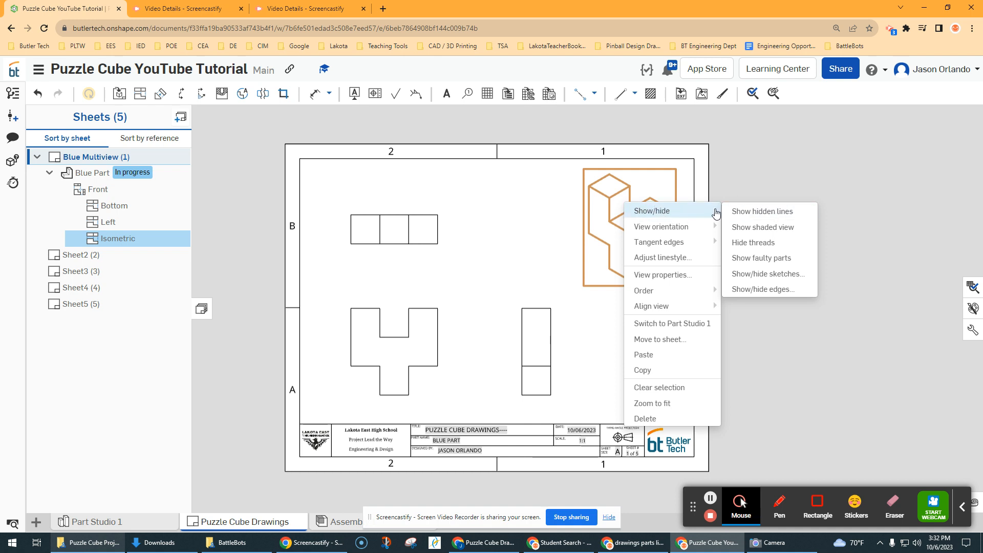
pyautogui.click(797, 229)
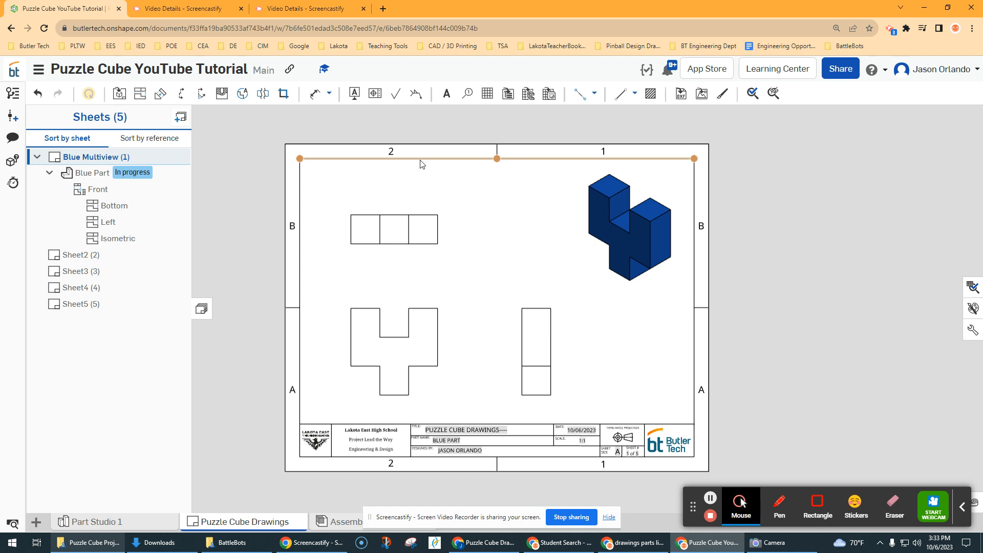
# Check the orange part's orientation in Part Studio 1 and insert its 1:1 front view in the lower-left area of Sheet2
pyautogui.click(88, 256)
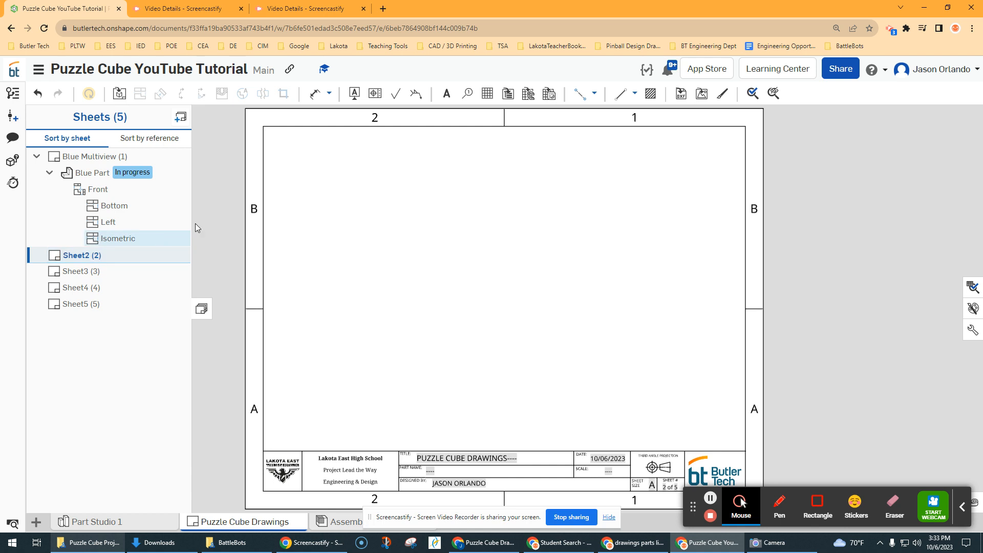
pyautogui.click(134, 518)
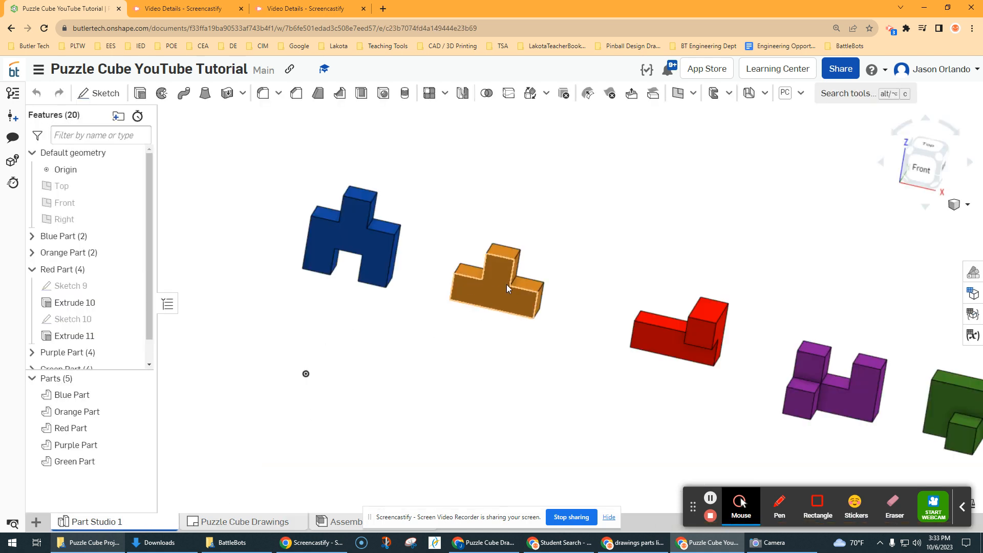
pyautogui.click(240, 522)
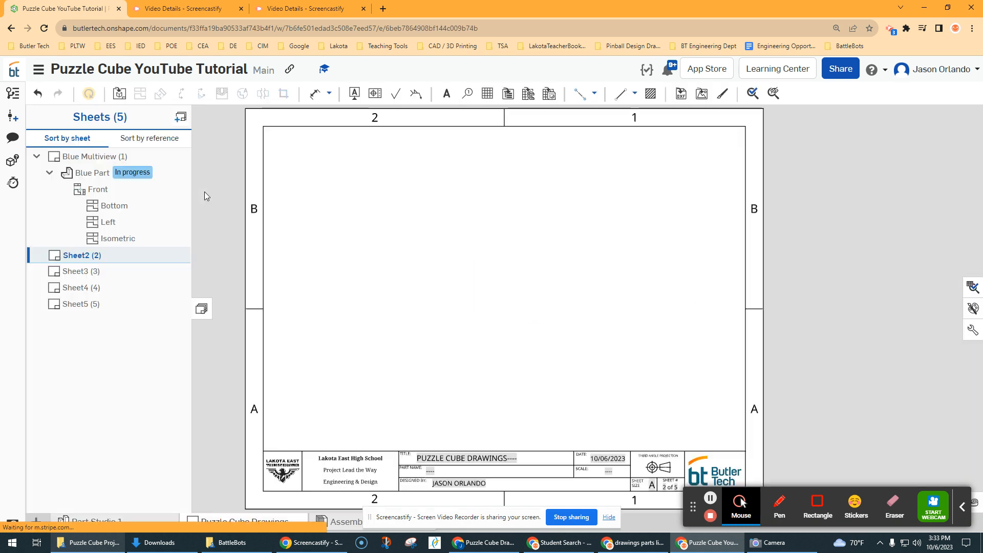
pyautogui.click(121, 96)
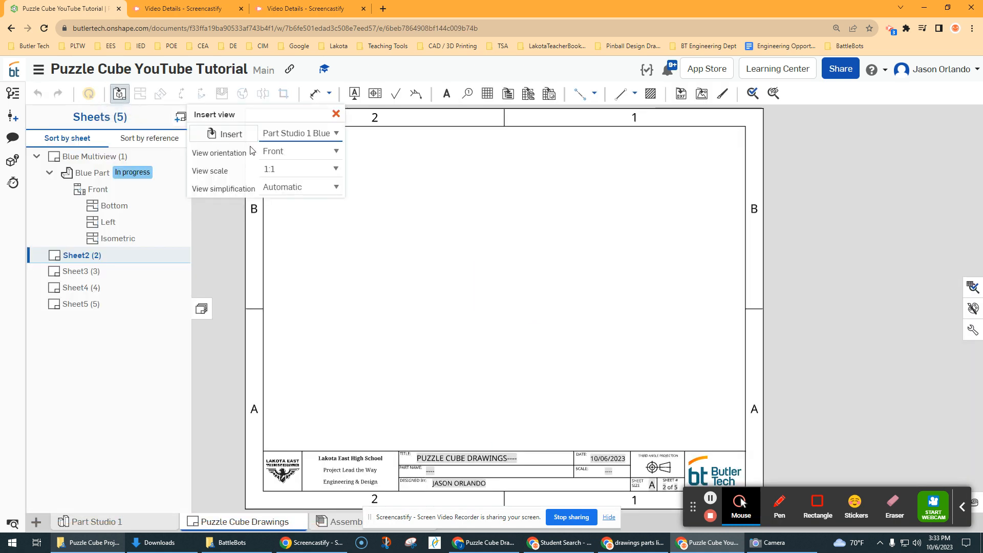
pyautogui.click(234, 137)
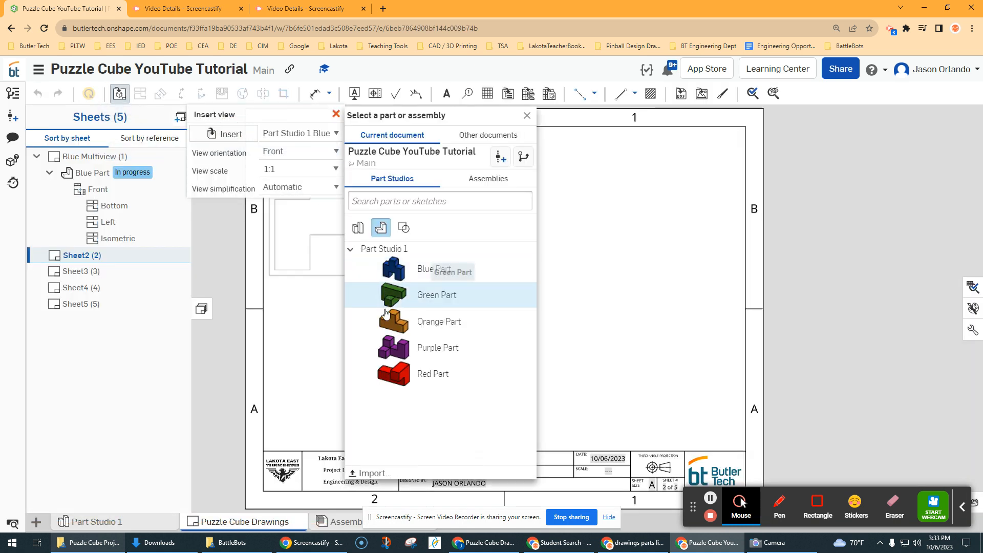
pyautogui.click(432, 323)
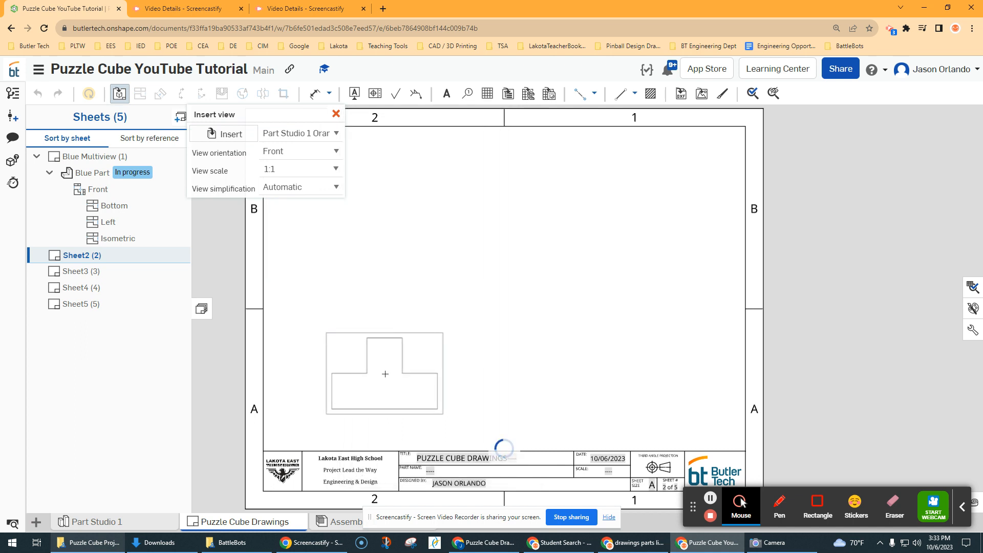
pyautogui.click(389, 369)
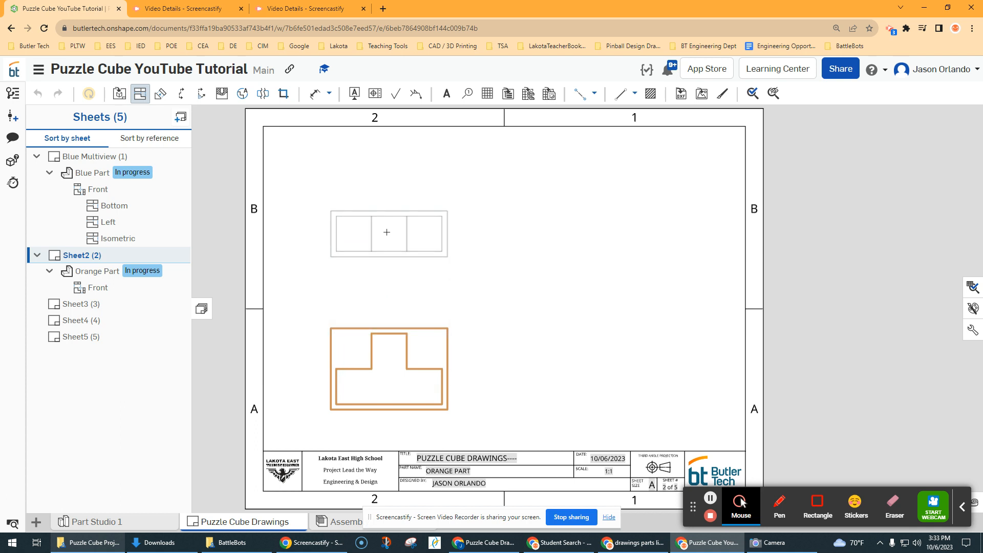
# Project three views from the Orange Part's front view: one above it, one to its right, and an isometric view in the sheet's upper-right area
pyautogui.click(389, 222)
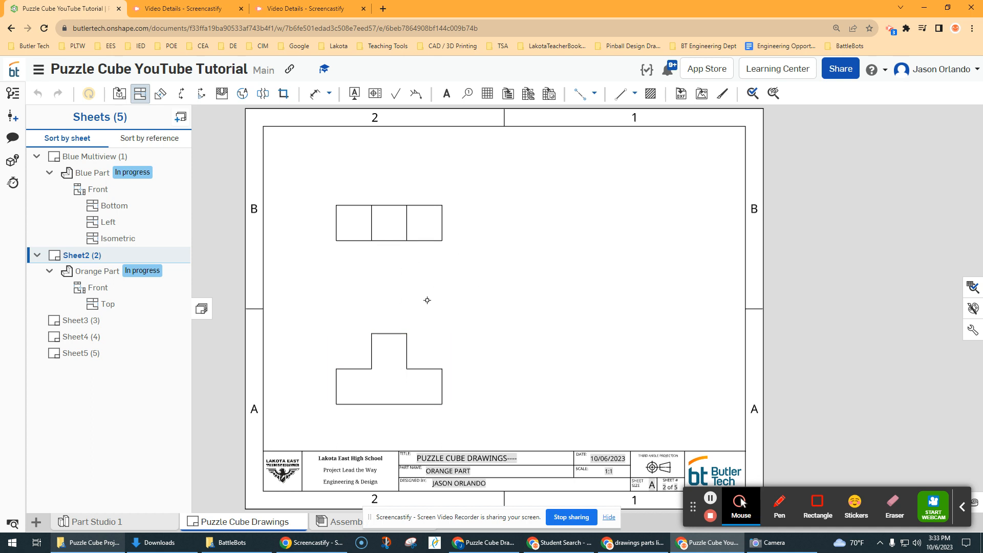
pyautogui.click(394, 365)
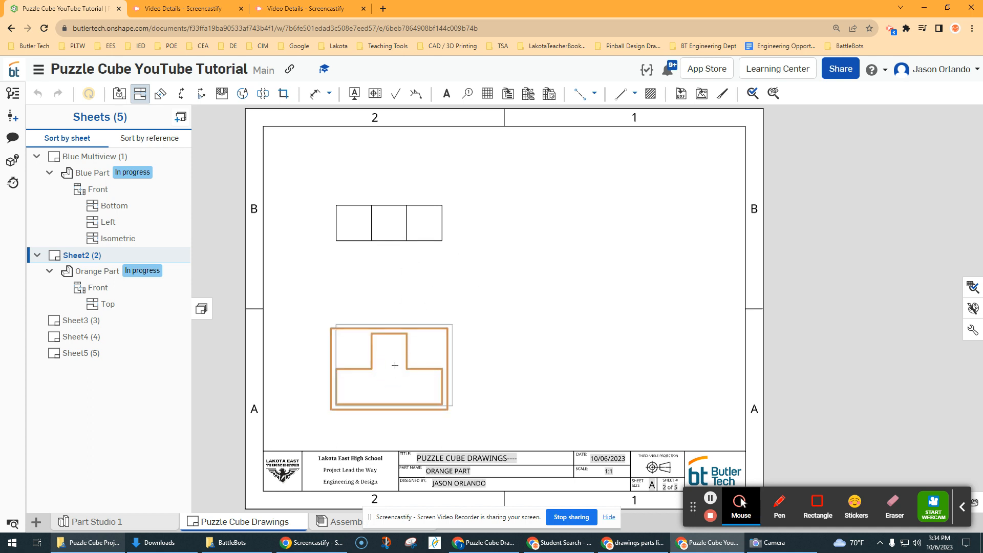
pyautogui.click(566, 369)
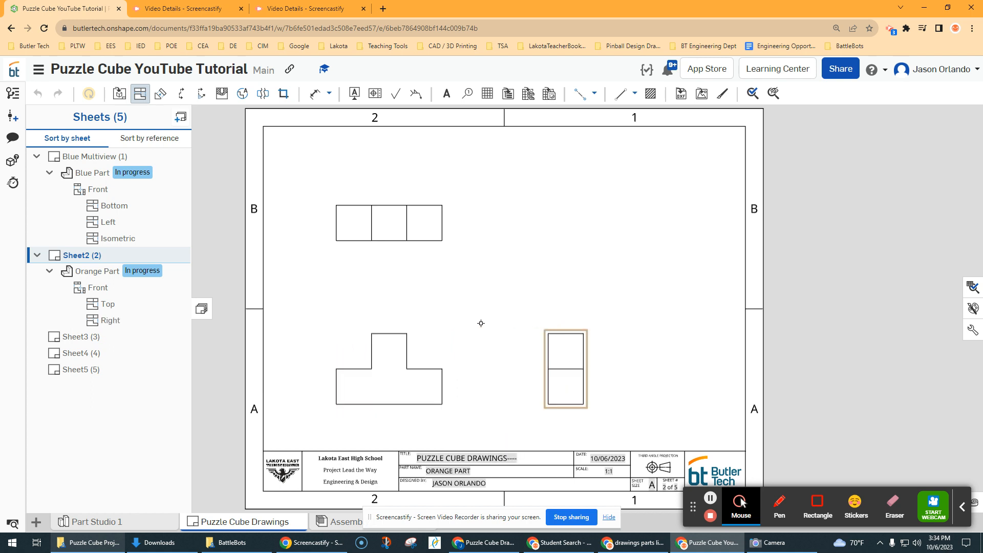
pyautogui.click(394, 372)
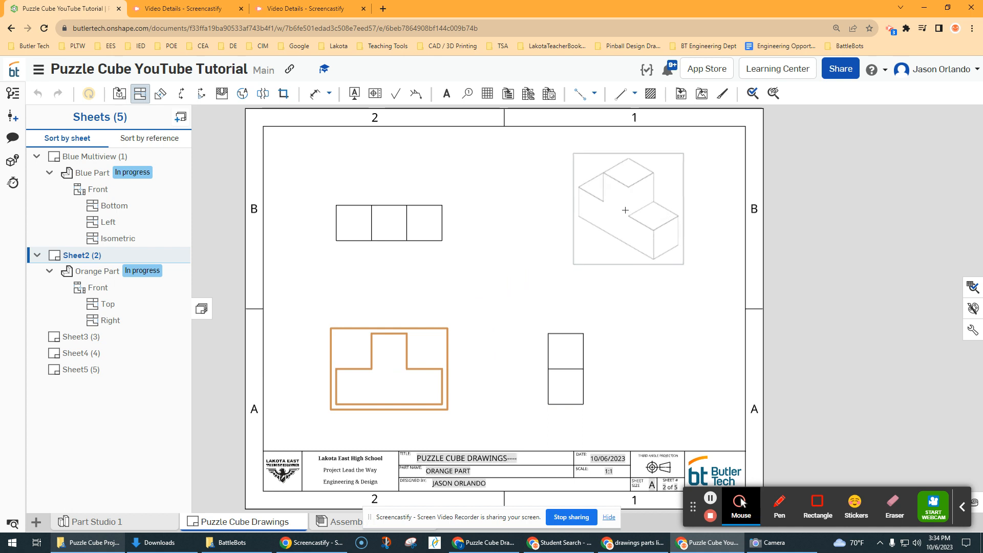
pyautogui.click(579, 240)
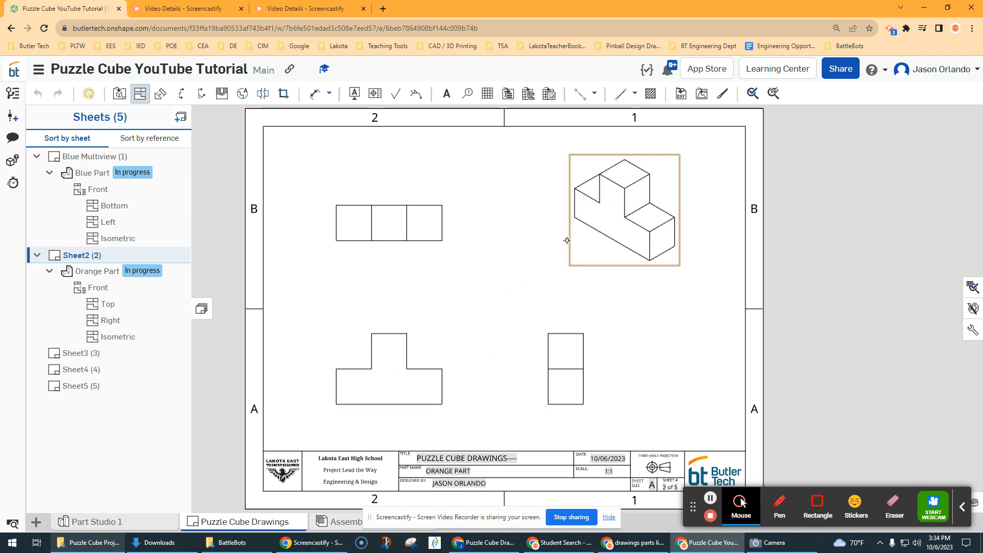
pyautogui.click(139, 93)
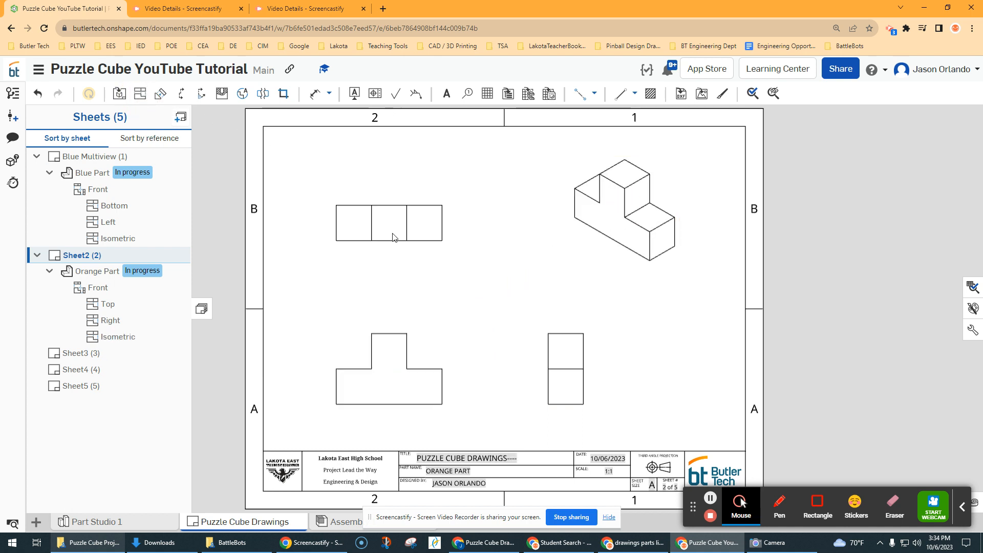
# Display the Orange Part's isometric view as a shaded view
pyautogui.rightClick(597, 180)
pyautogui.moveTo(620, 192)
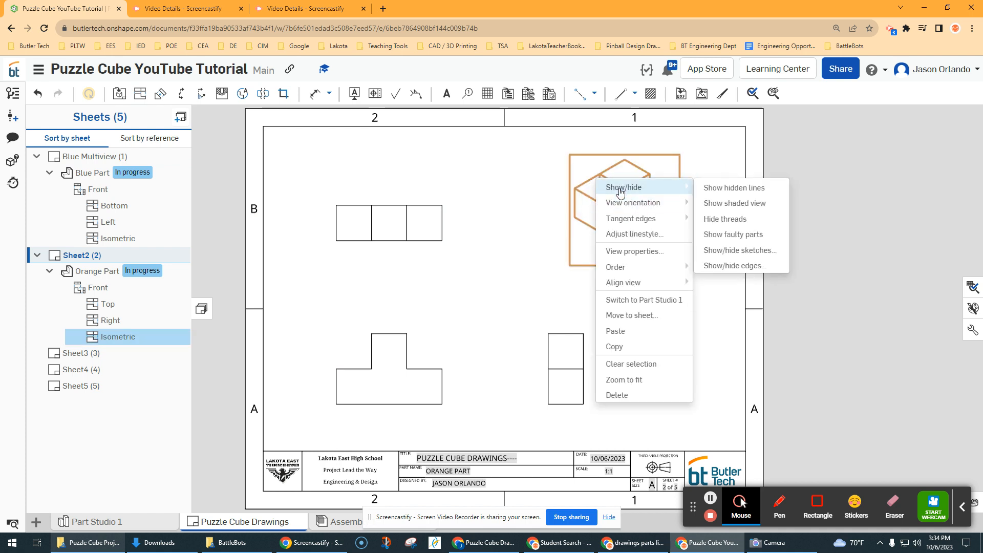
pyautogui.click(753, 205)
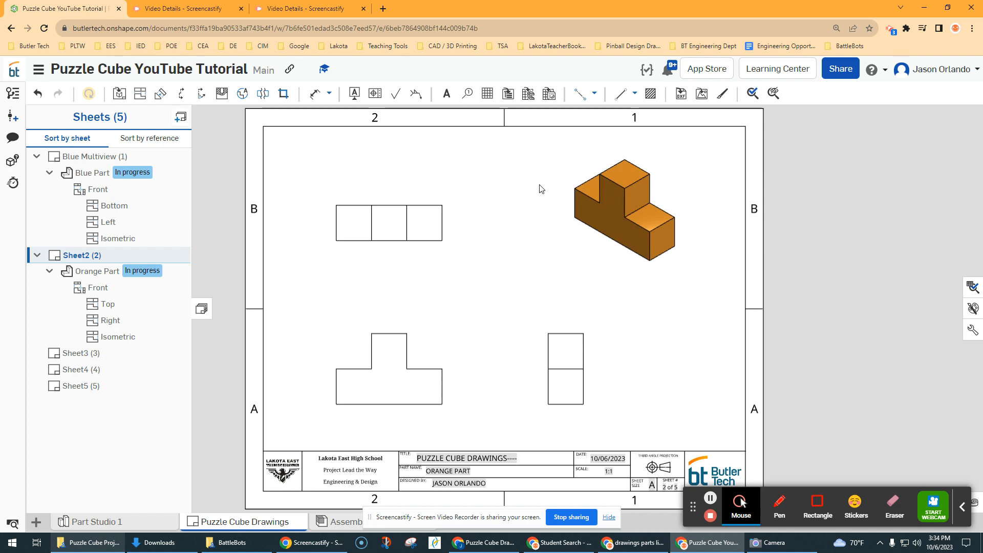
# Rename Sheet2 as Orange Multiview
pyautogui.click(91, 259)
pyautogui.rightClick(91, 258)
pyautogui.click(121, 266)
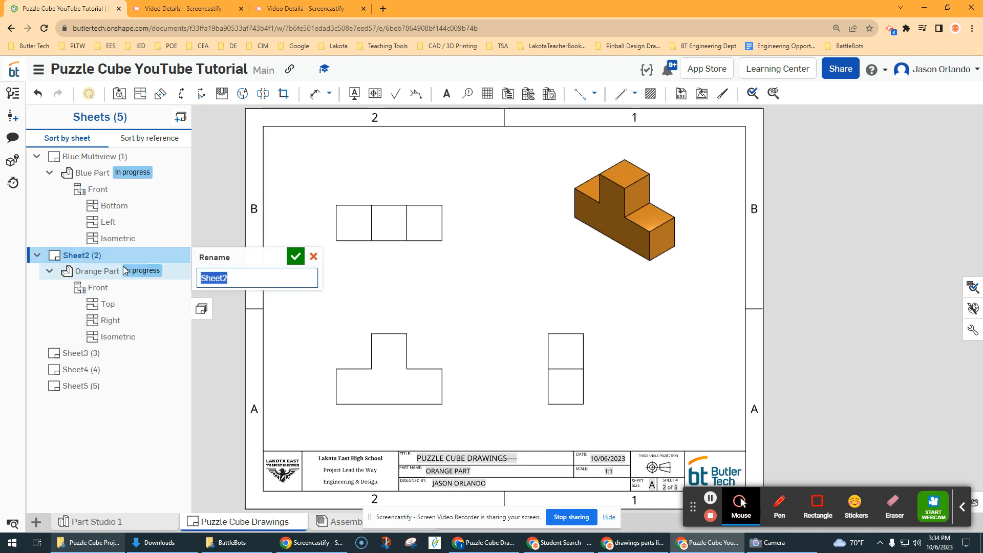
pyautogui.write('Orange Multiview')
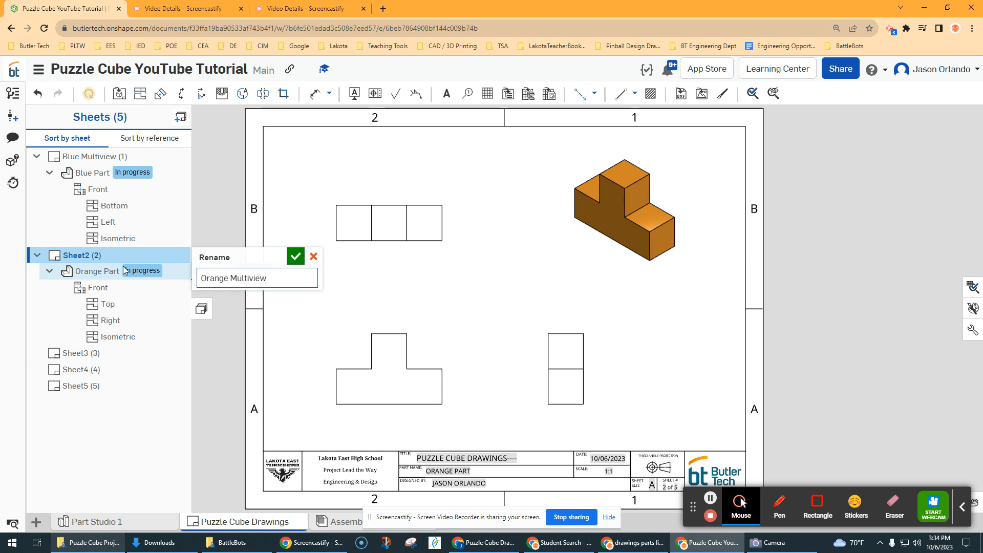
pyautogui.press('Return')
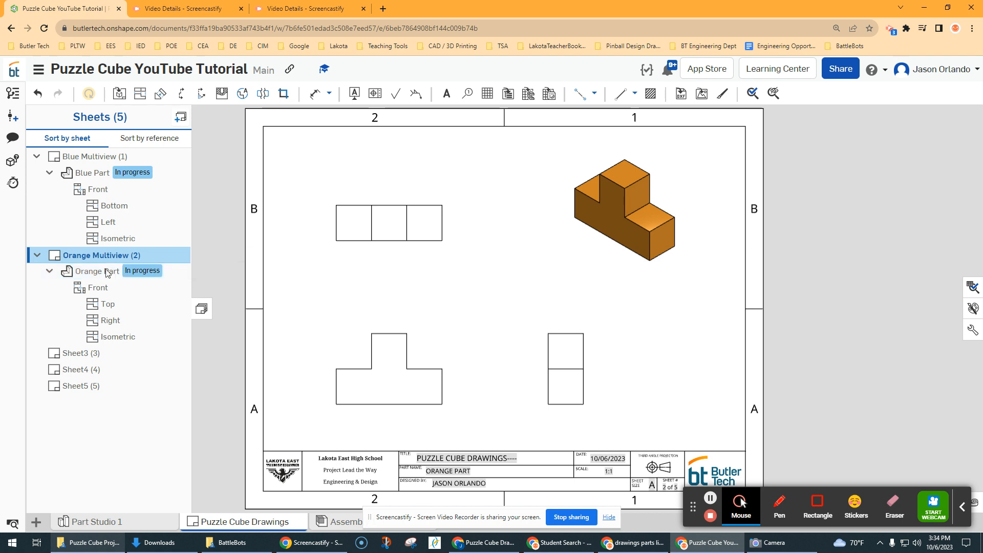
# Open Sheet3, and examine the red part from several angles in Part Studio 1 to choose its front view orientation
pyautogui.click(88, 357)
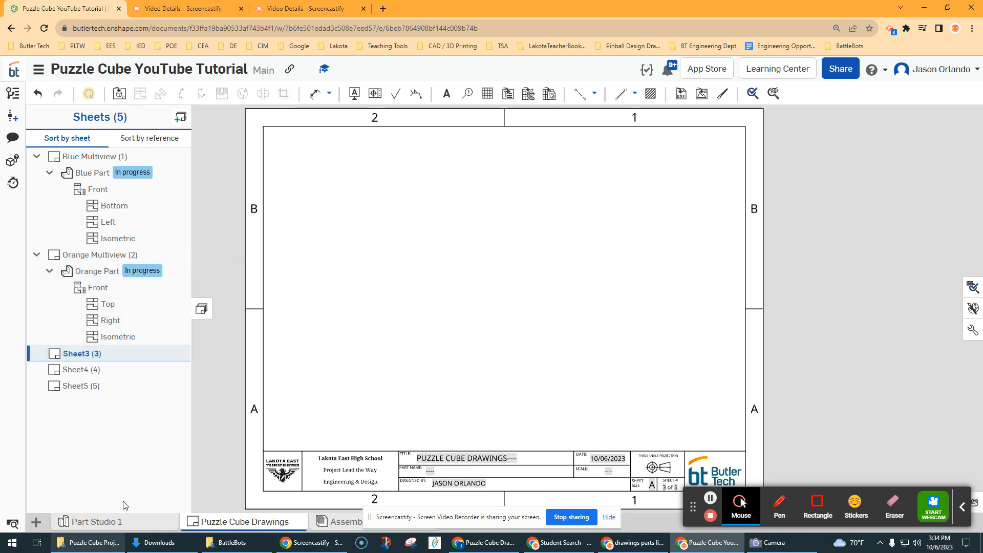
pyautogui.click(123, 522)
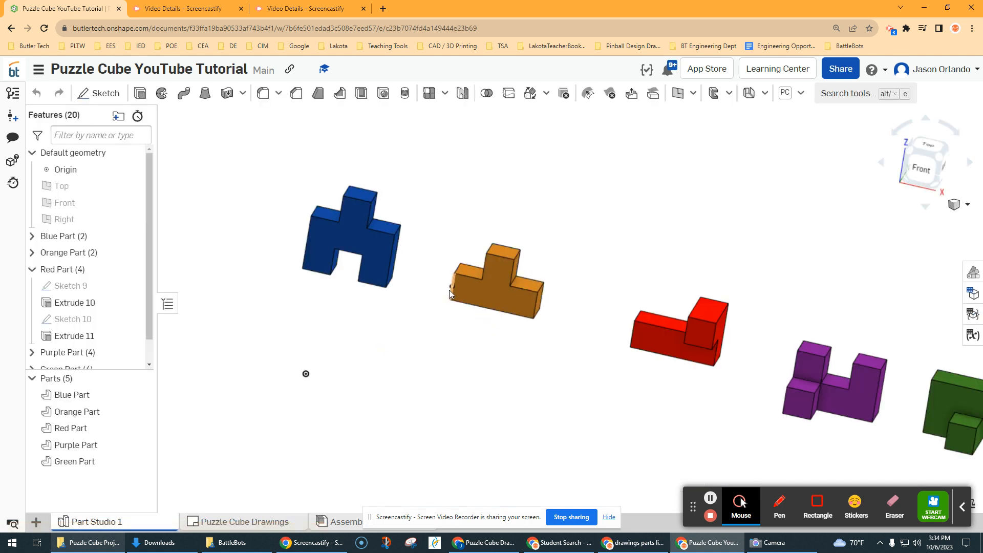
pyautogui.moveTo(668, 333); pyautogui.dragTo(578, 311, button='middle')
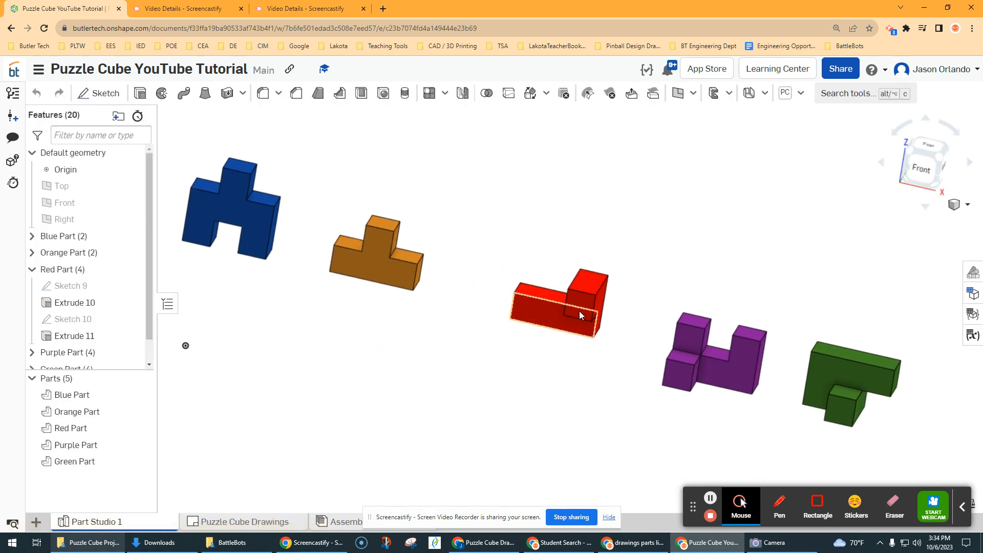
pyautogui.moveTo(618, 340); pyautogui.dragTo(632, 322, button='right')
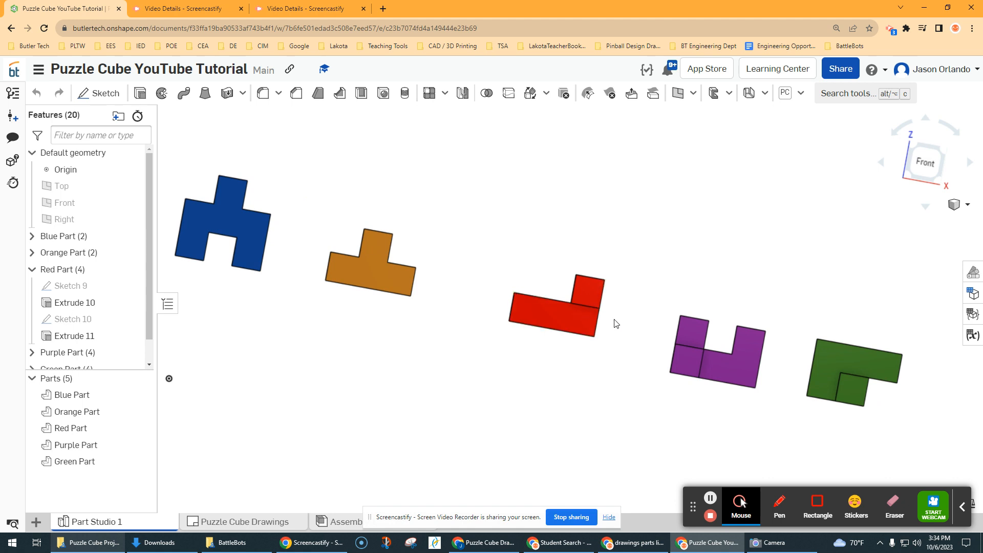
pyautogui.moveTo(629, 314); pyautogui.dragTo(586, 336, button='right')
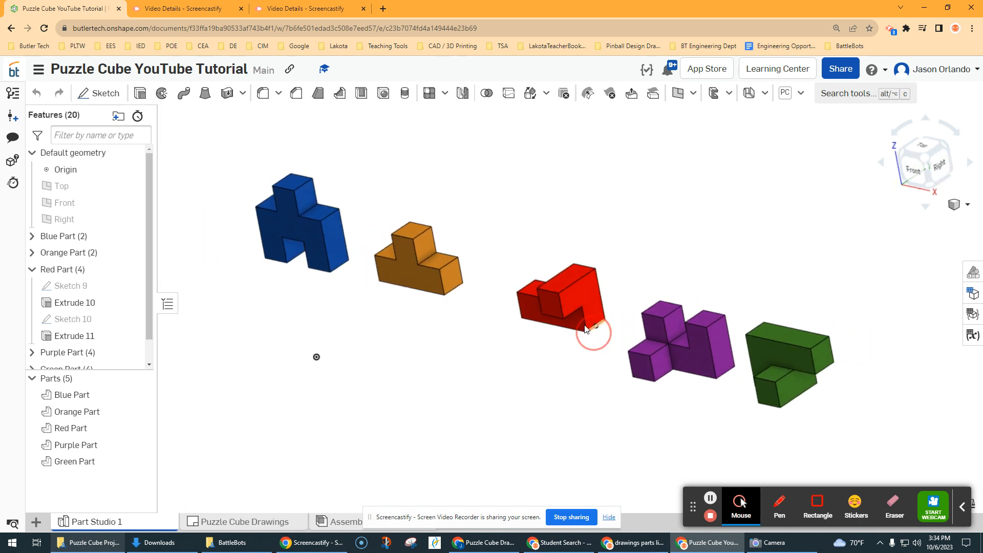
pyautogui.moveTo(556, 287); pyautogui.dragTo(604, 285, button='right')
pyautogui.click(943, 135)
pyautogui.scroll(-1, 621, 340)
pyautogui.moveTo(620, 341); pyautogui.dragTo(653, 374, button='right')
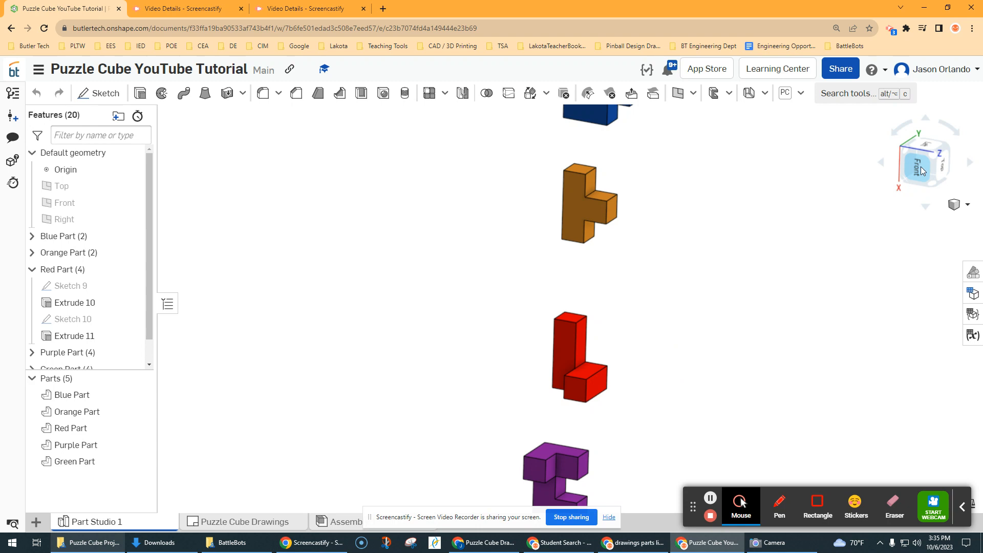
# Insert the Red Part's front view at 1:1 scale in the lower-left area of Sheet3 in Puzzle Cube Drawings
pyautogui.click(263, 520)
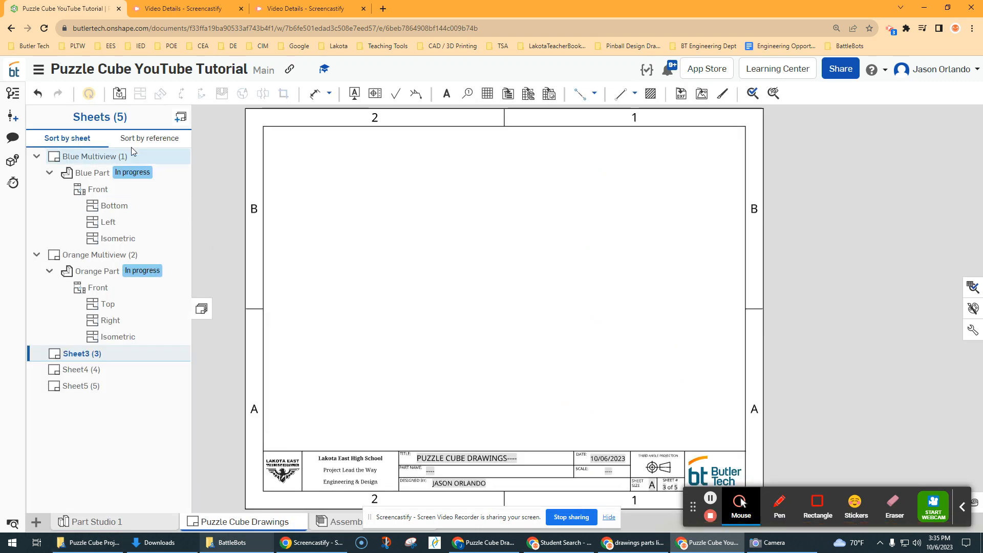
pyautogui.click(119, 94)
pyautogui.click(227, 137)
pyautogui.click(432, 378)
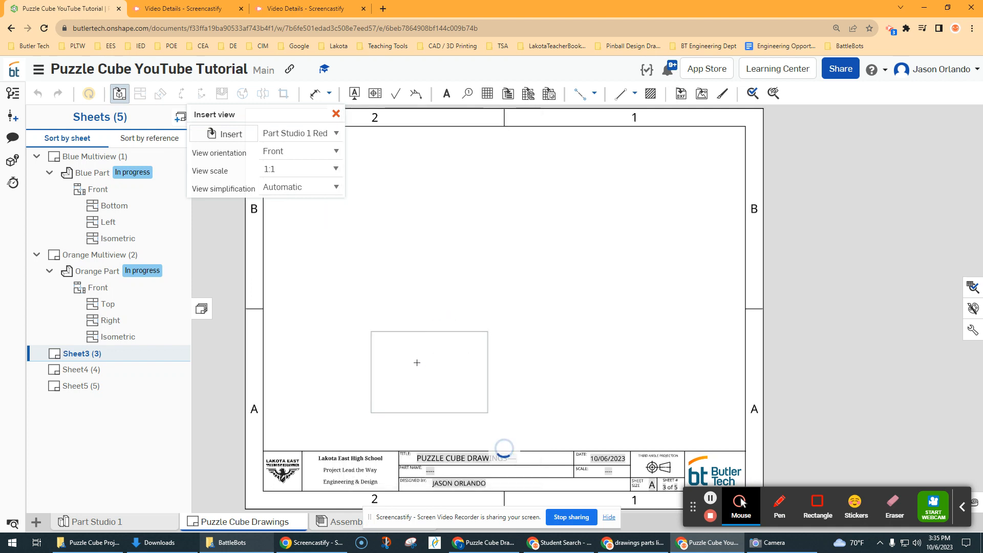
pyautogui.click(390, 362)
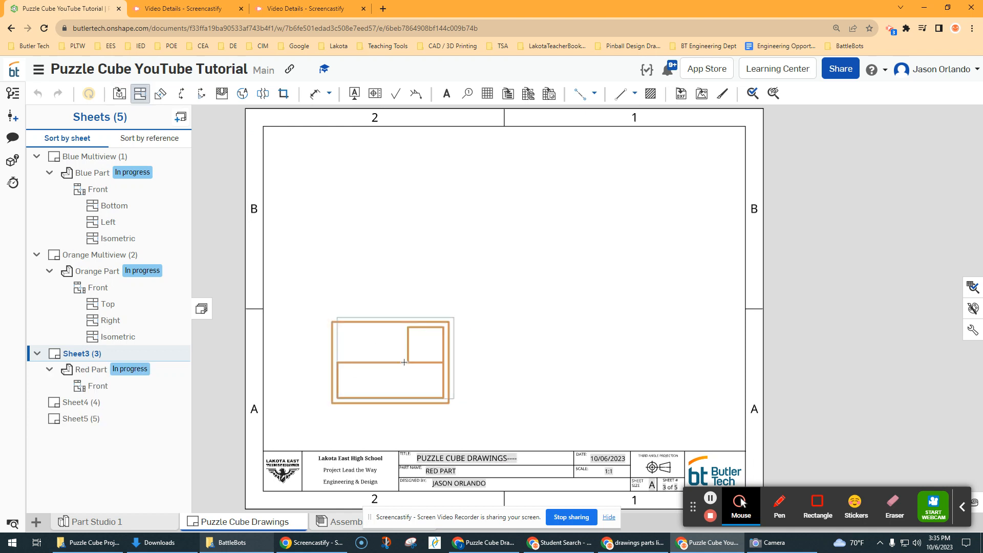
pyautogui.click(140, 96)
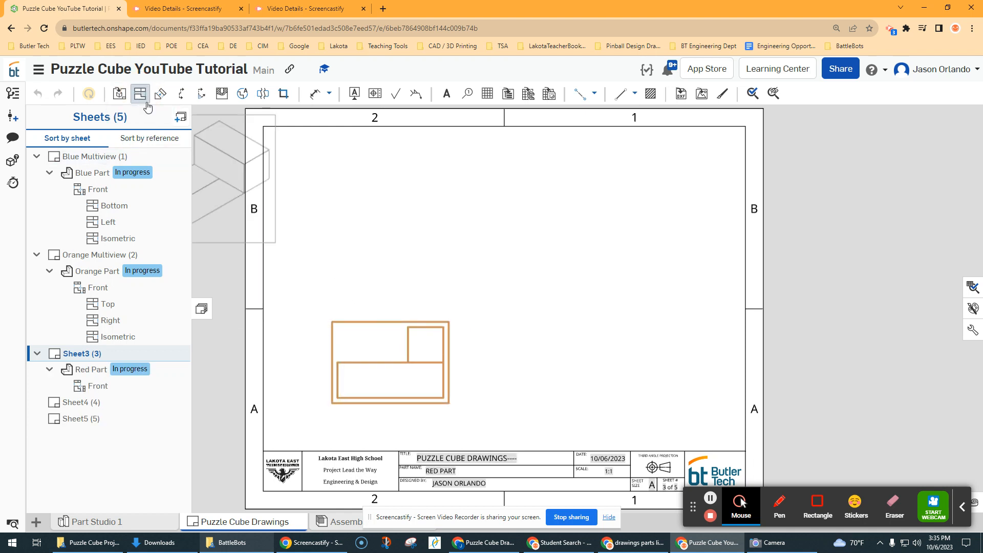
# Rotate the Red Part's front view 90 degrees clockwise so its long bar stands upright
pyautogui.doubleClick(430, 353)
pyautogui.moveTo(295, 127); pyautogui.dragTo(254, 127)
pyautogui.click(251, 255)
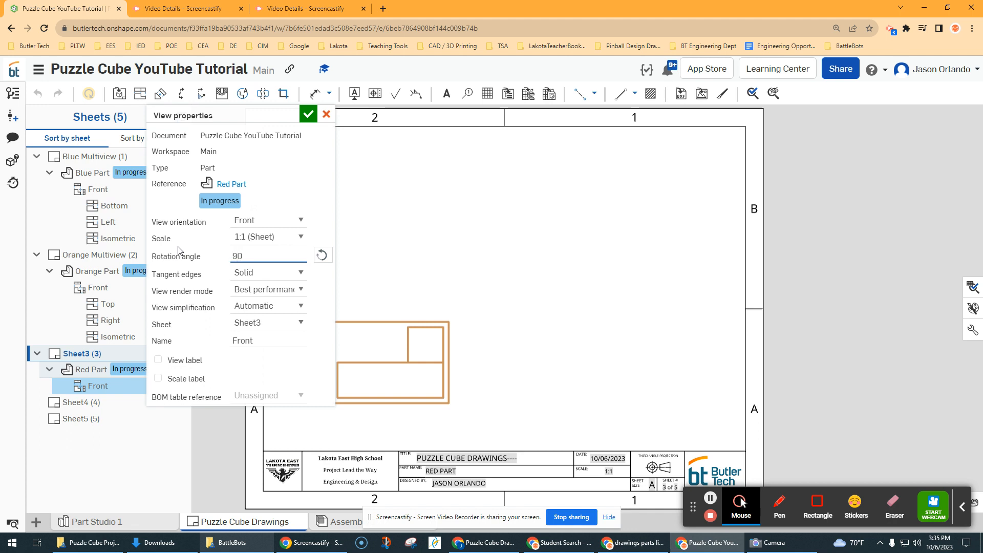
pyautogui.click(323, 257)
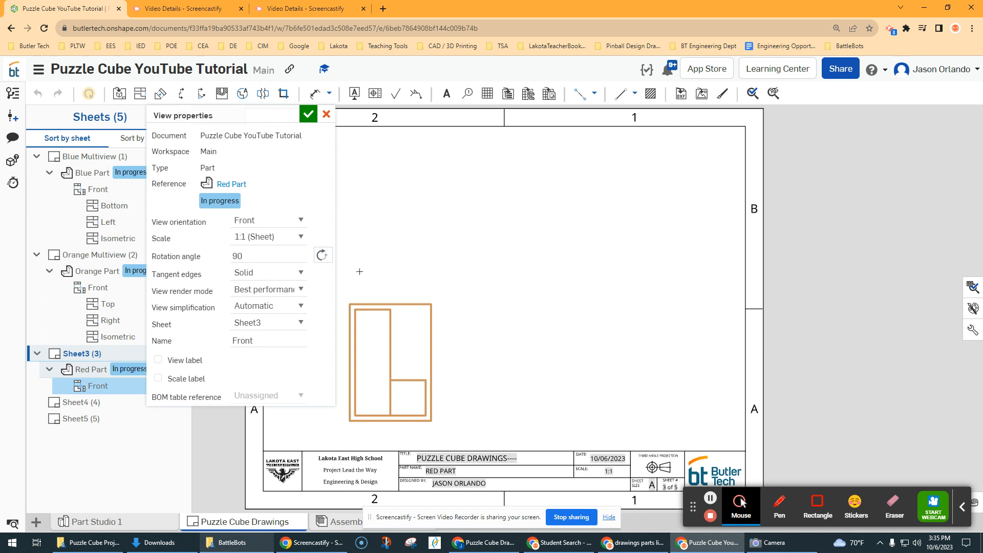
pyautogui.click(323, 257)
pyautogui.click(321, 258)
pyautogui.click(308, 114)
# Project three views from the Red Part's rotated front view: one above it, one to its right, and an isometric view in the upper-right area
pyautogui.click(142, 98)
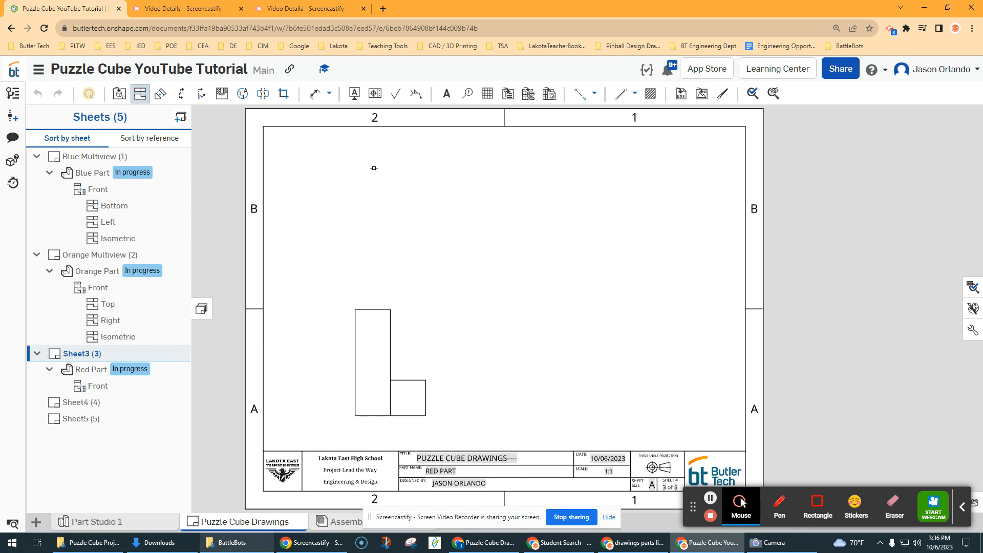
pyautogui.click(383, 347)
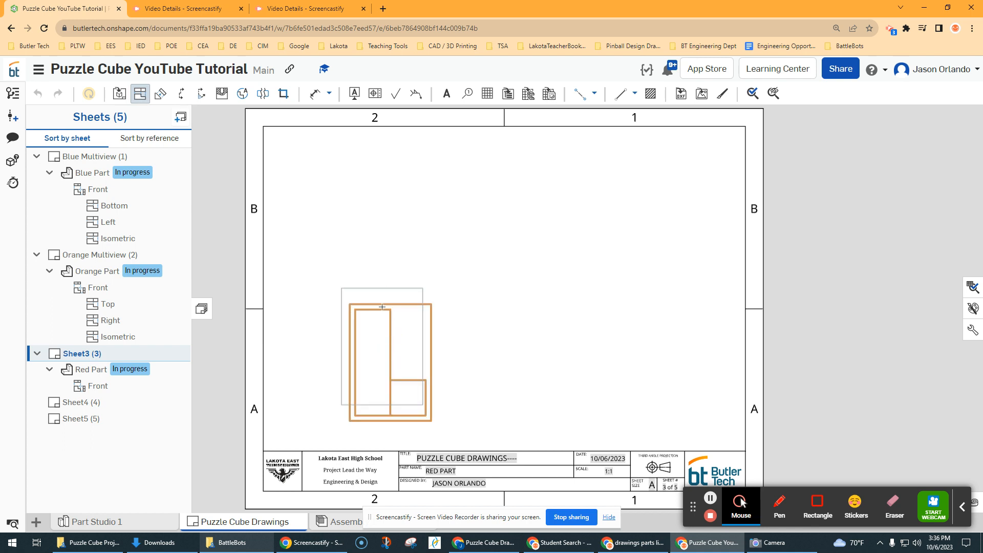
pyautogui.click(382, 203)
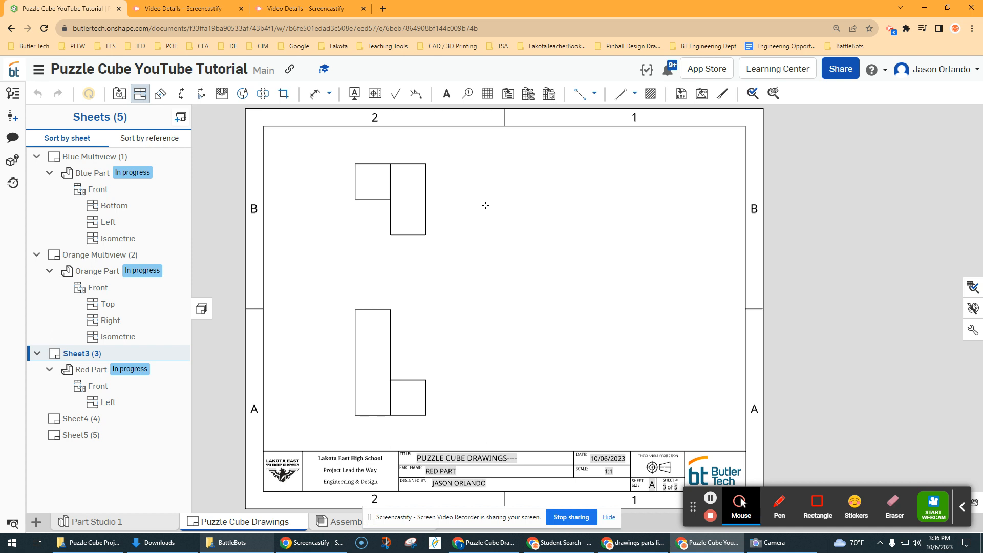
pyautogui.click(380, 370)
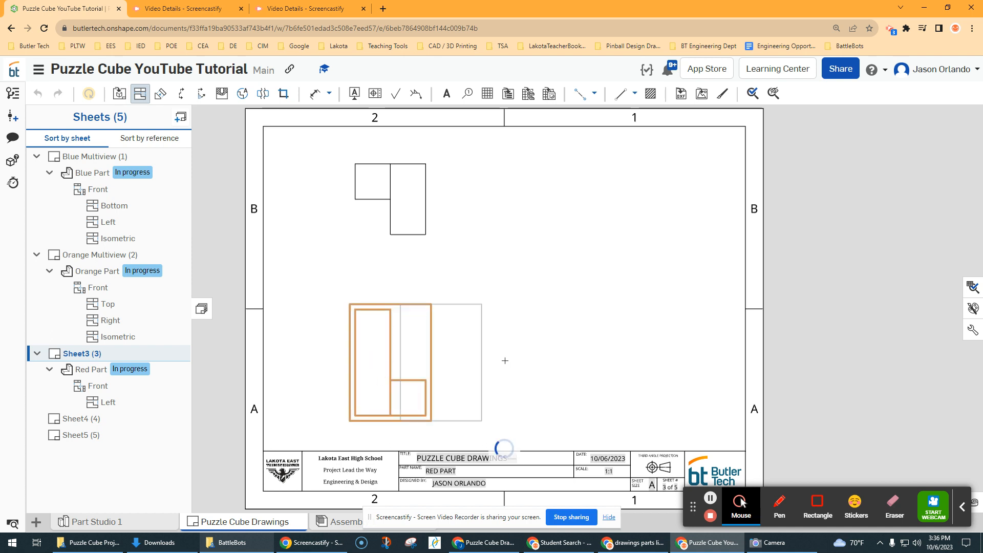
pyautogui.click(568, 358)
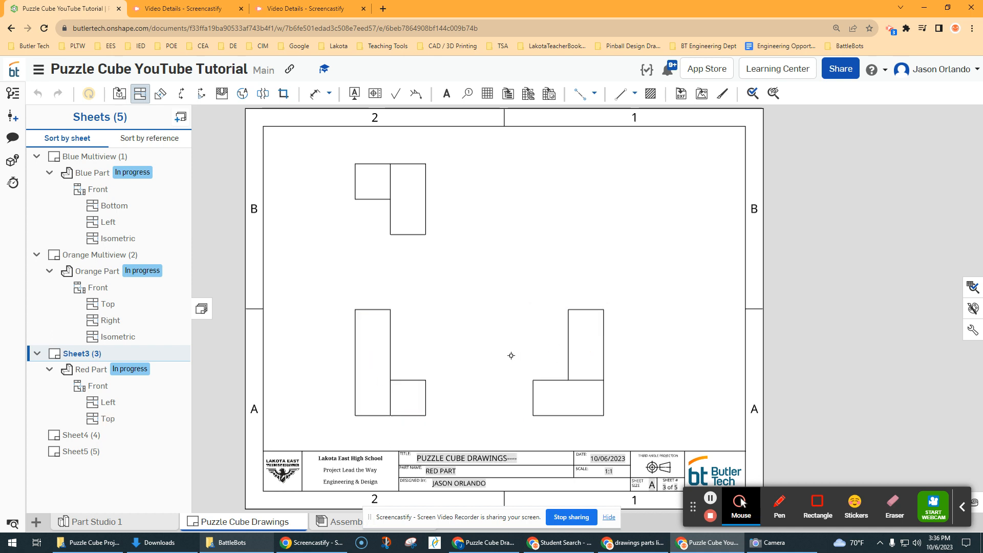
pyautogui.click(374, 392)
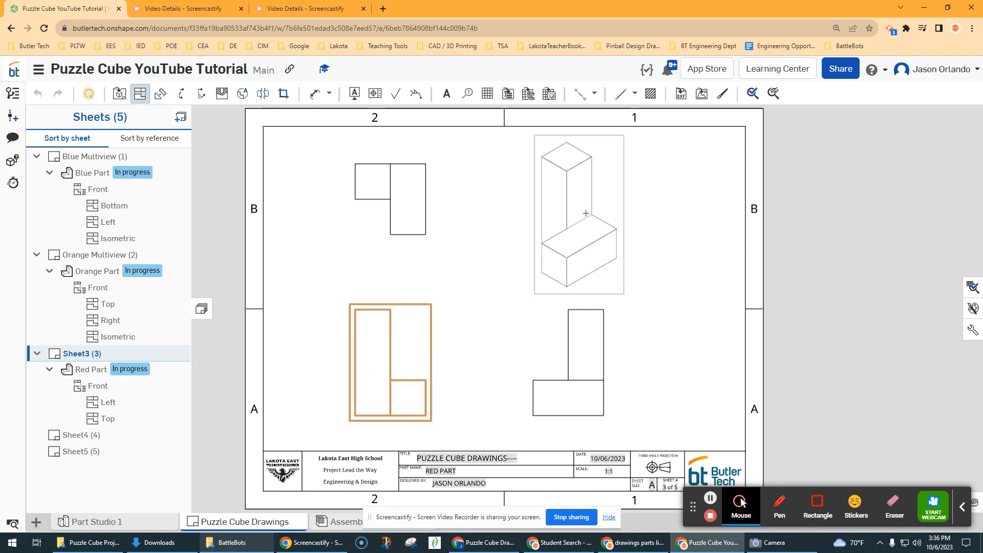
pyautogui.click(587, 212)
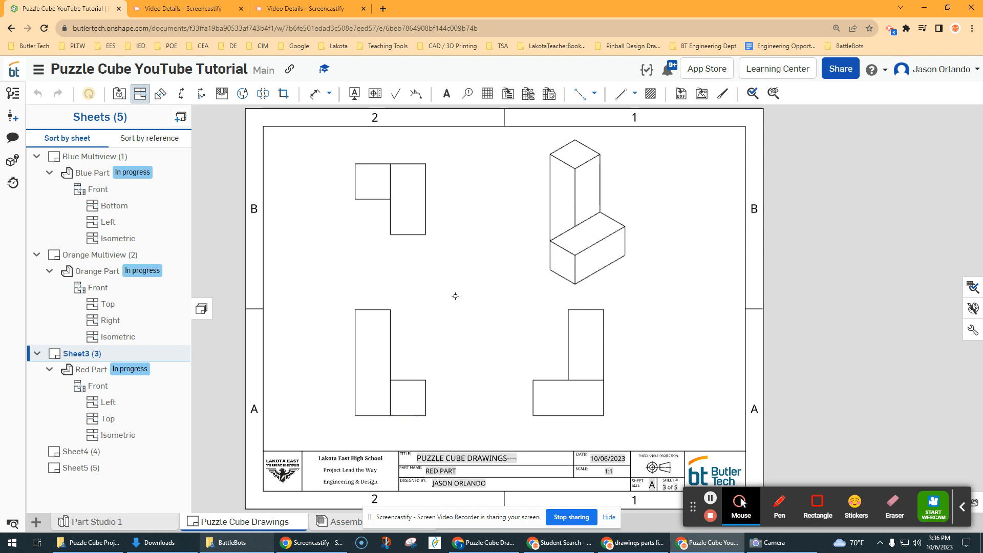
pyautogui.click(139, 93)
# Display the Red Part's isometric view as a shaded view
pyautogui.click(583, 226)
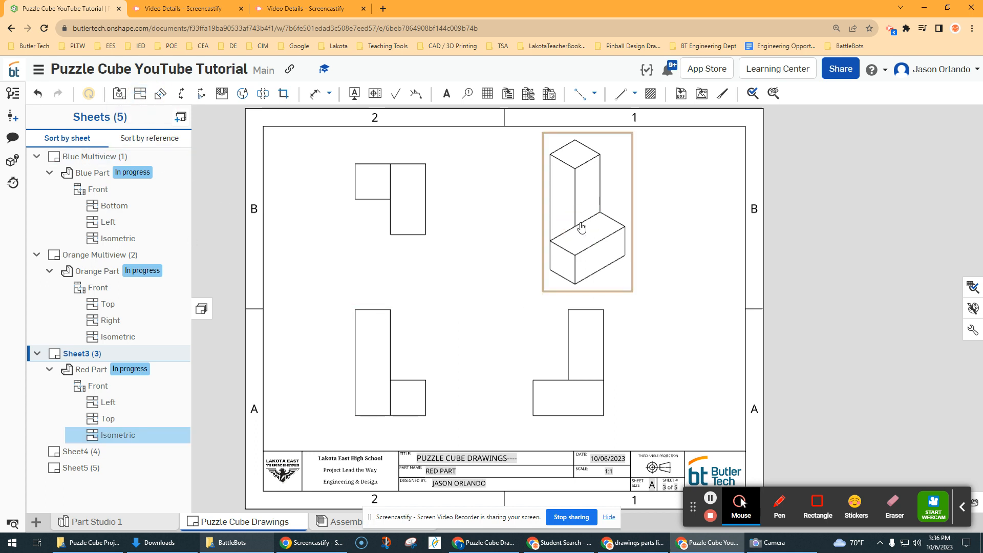
pyautogui.rightClick(583, 203)
pyautogui.moveTo(614, 210)
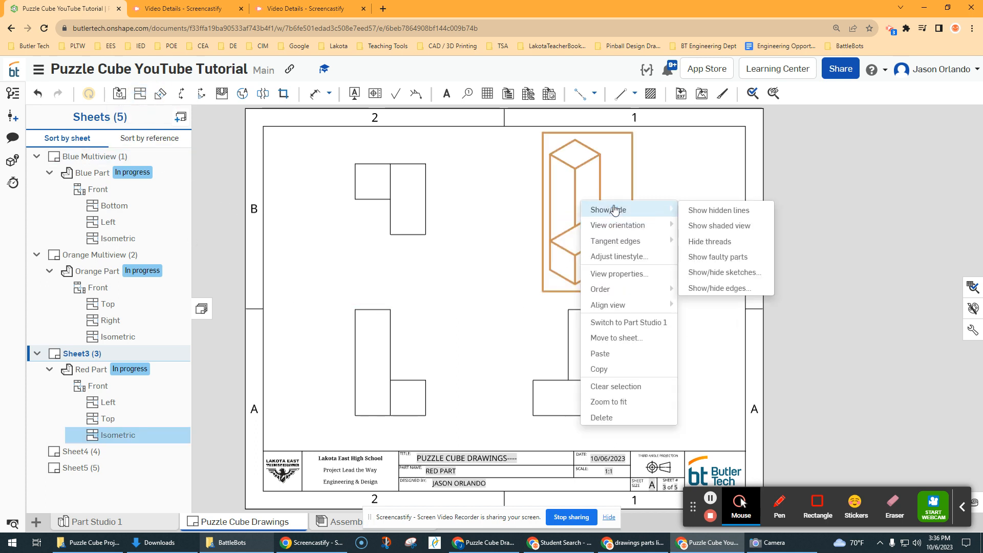
pyautogui.click(721, 225)
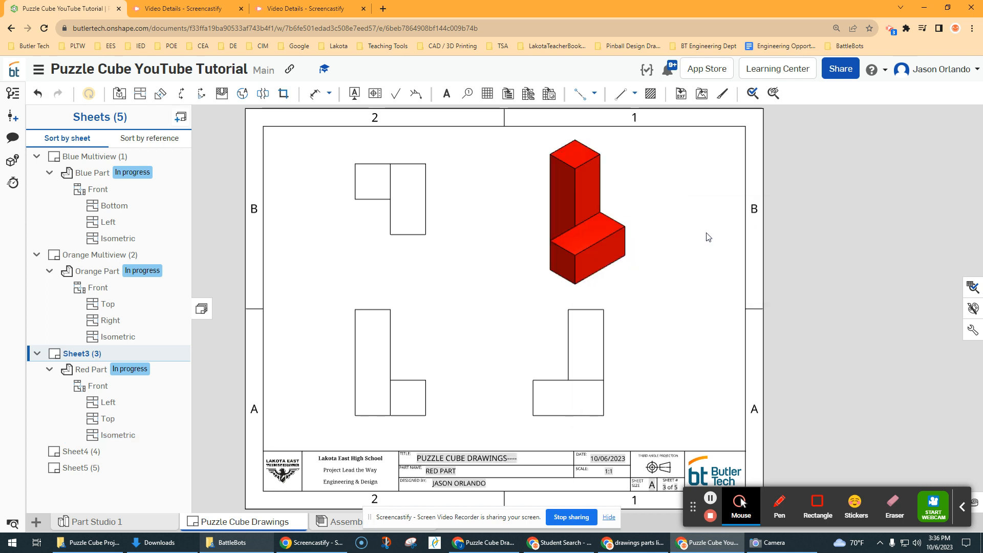
# Move the Red Part's isometric view toward the sheet's upper-right corner and shift its side view slightly closer to the front view
pyautogui.click(598, 235)
pyautogui.moveTo(598, 249)
pyautogui.mouseDown()
pyautogui.moveTo(584, 356)
pyautogui.moveTo(588, 241)
pyautogui.moveTo(687, 233)
pyautogui.mouseUp()
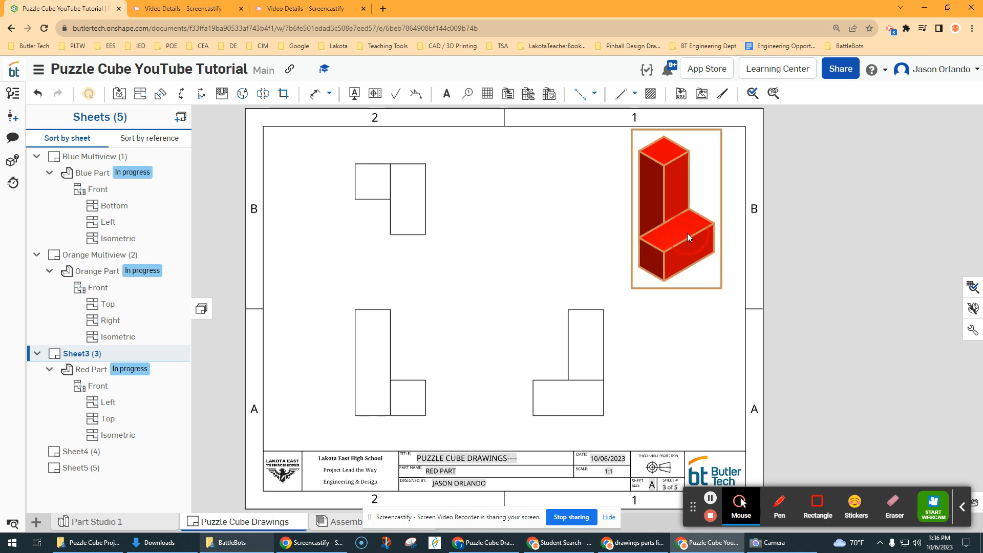
pyautogui.moveTo(585, 335); pyautogui.dragTo(571, 333)
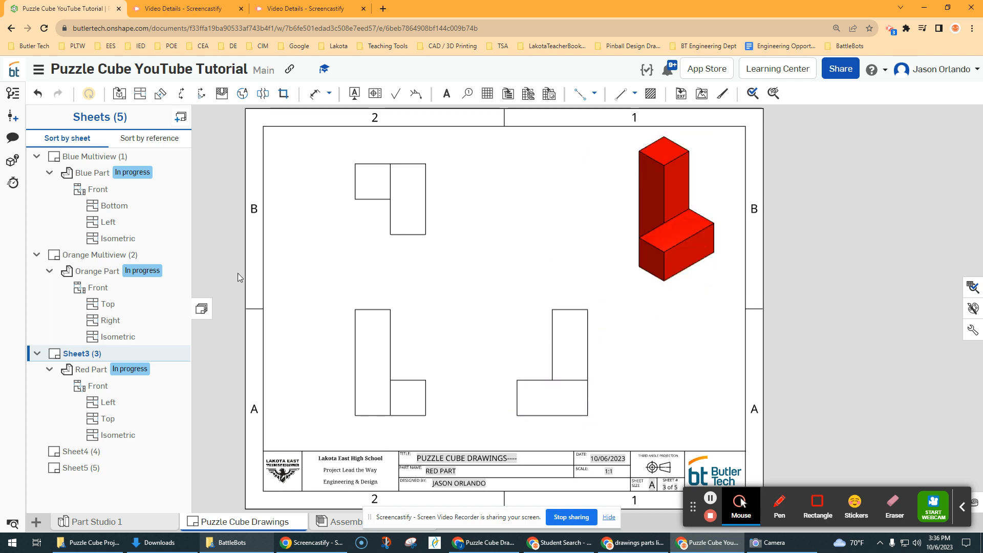
# Insert a 1:1 front view of the Purple Part in the lower-left area of Sheet4
pyautogui.click(72, 453)
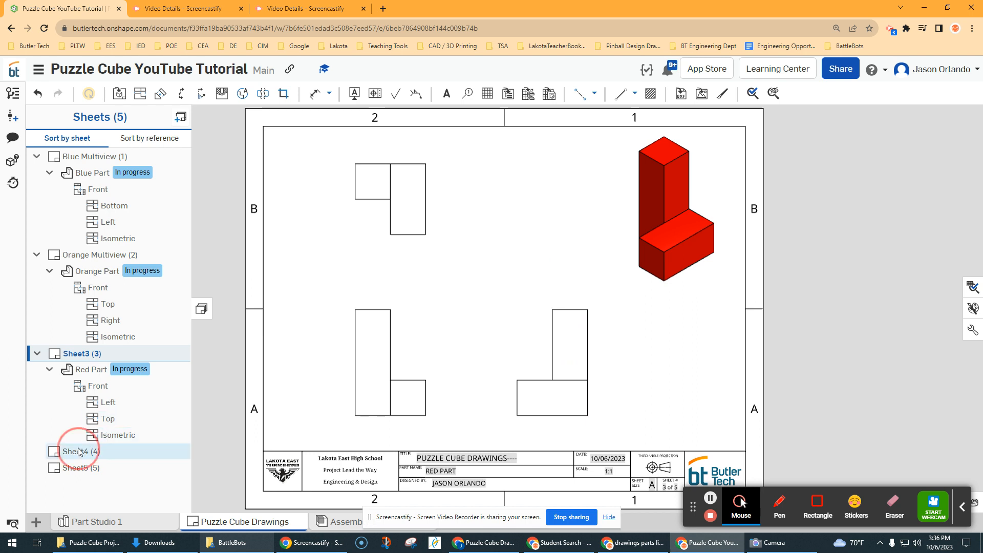
pyautogui.click(119, 93)
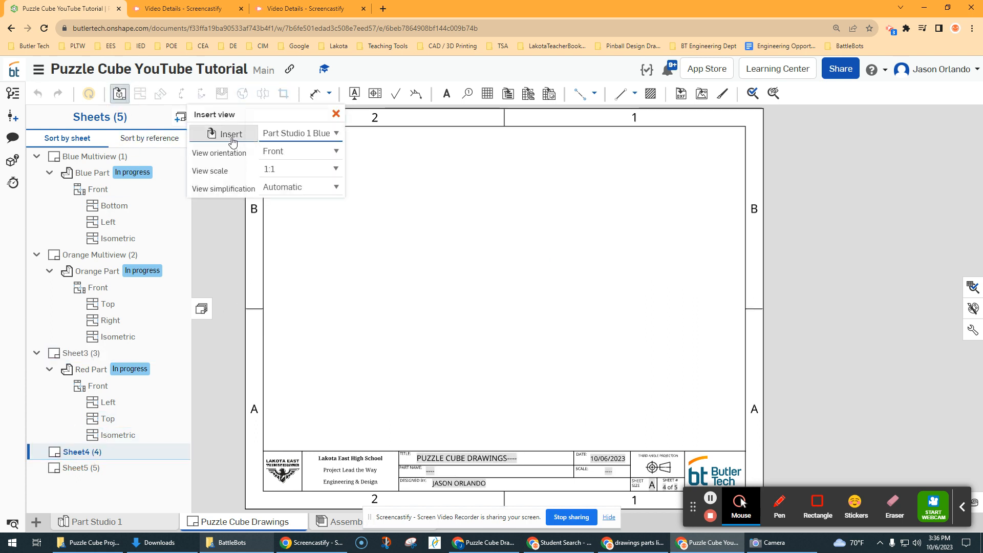
pyautogui.click(224, 134)
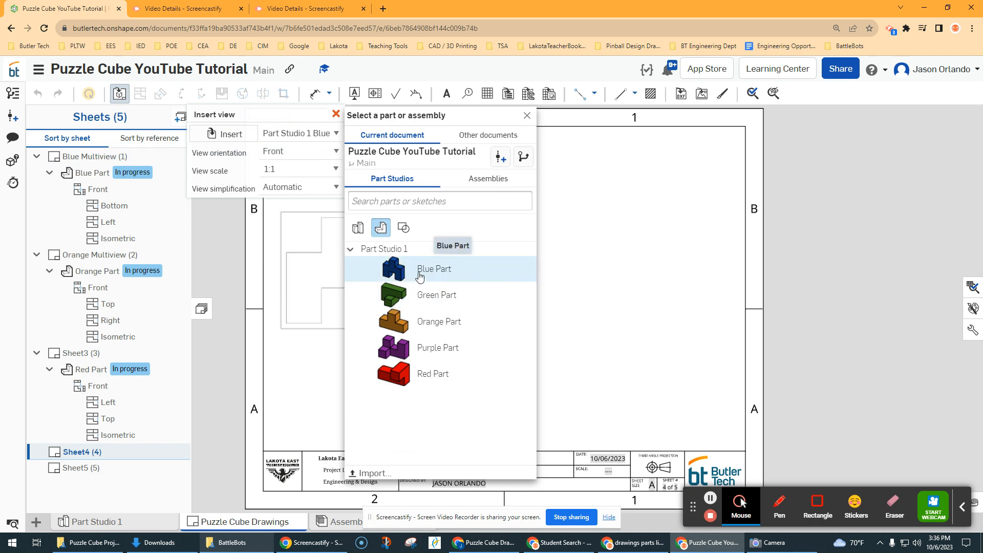
pyautogui.click(441, 348)
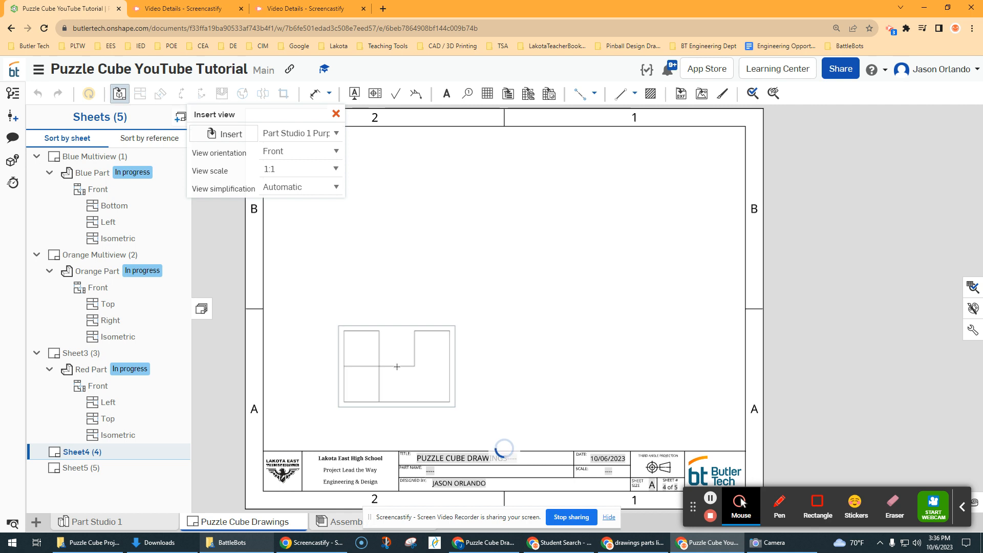
pyautogui.click(397, 365)
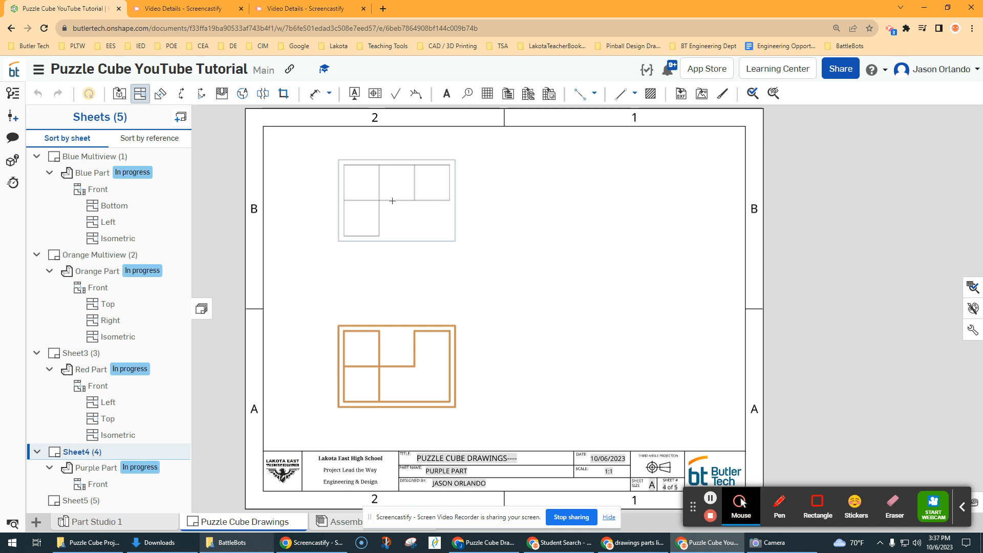
# Project three views from the Purple Part's front view: one above it, one to its right, and an isometric view in the upper-right area
pyautogui.click(393, 200)
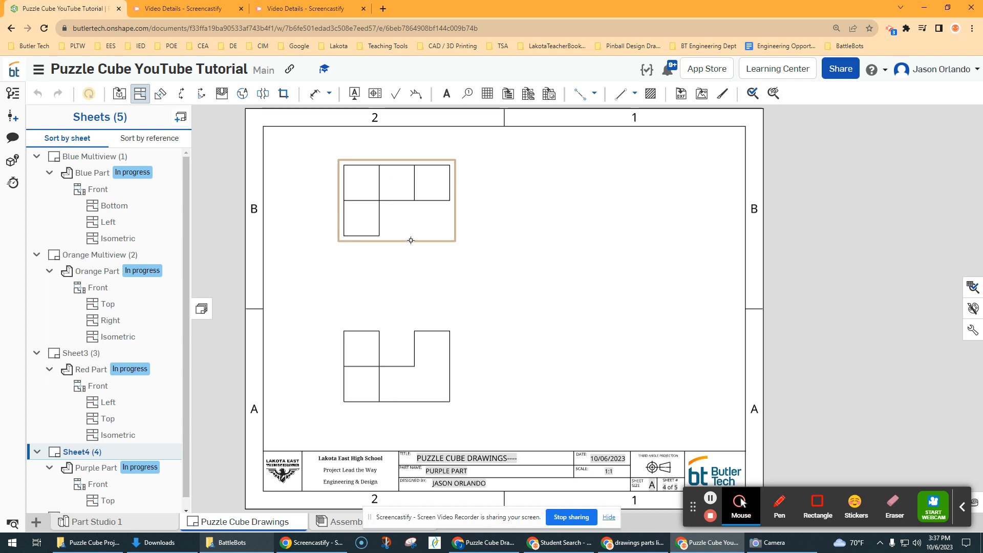
pyautogui.click(420, 361)
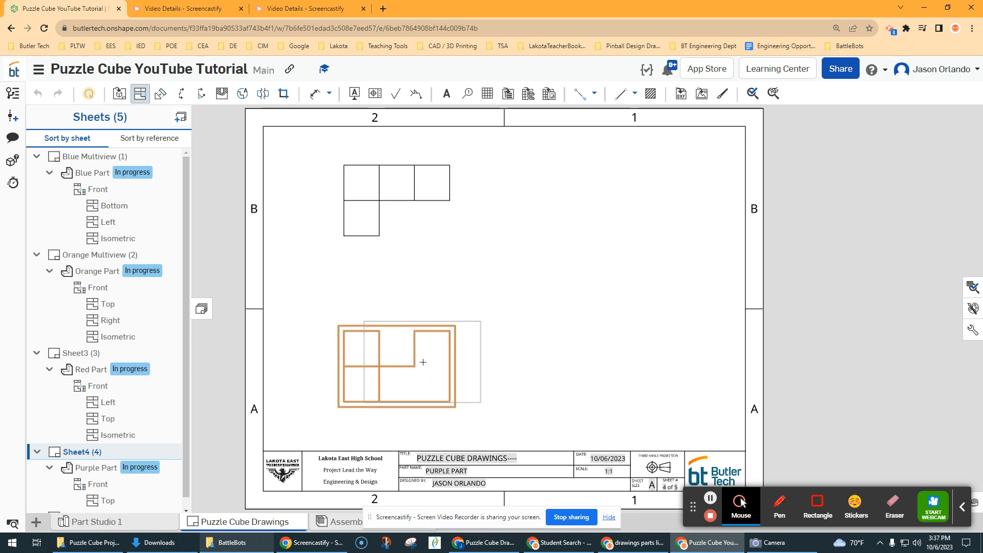
pyautogui.click(573, 357)
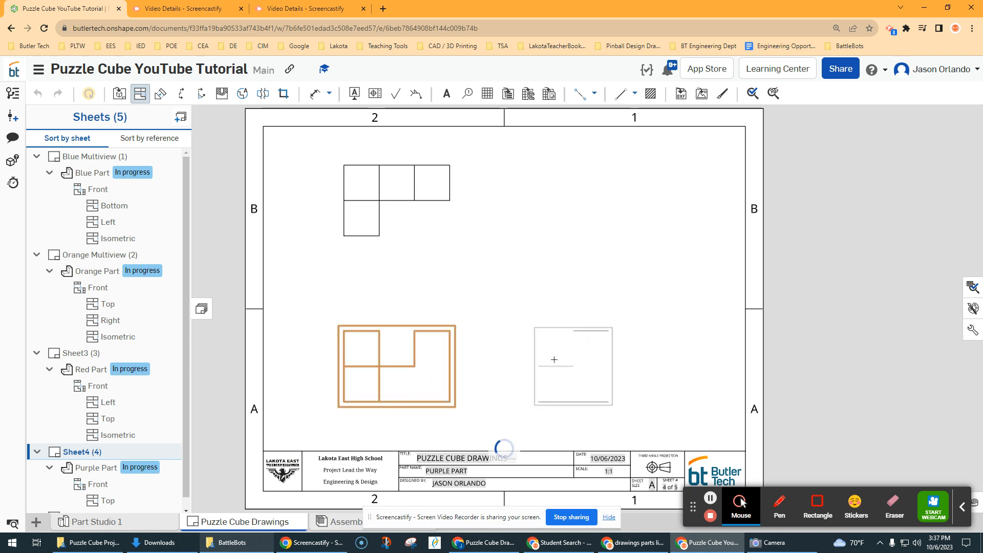
pyautogui.click(421, 367)
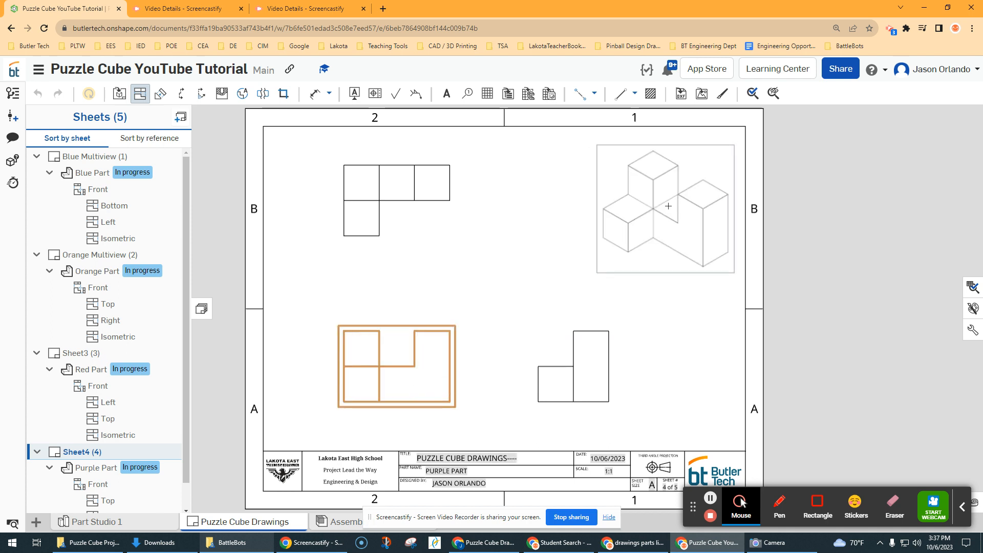
pyautogui.click(606, 220)
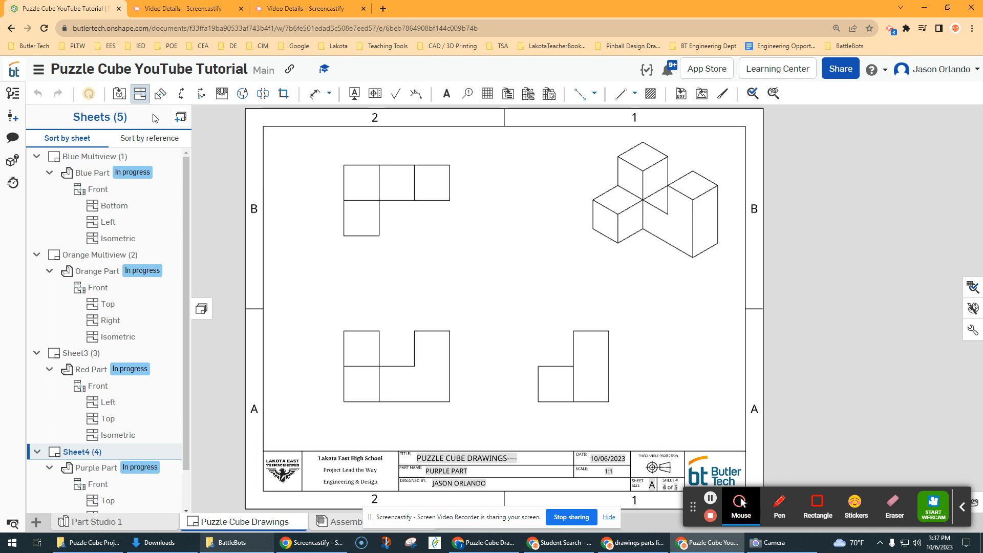
pyautogui.click(140, 98)
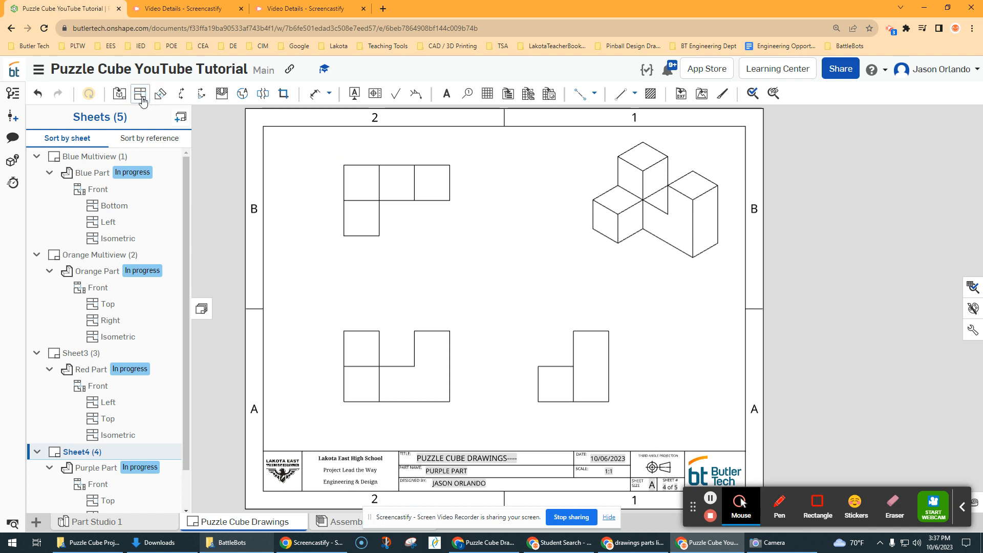
# Display the Purple Part's isometric view as a shaded view
pyautogui.rightClick(662, 223)
pyautogui.moveTo(692, 206)
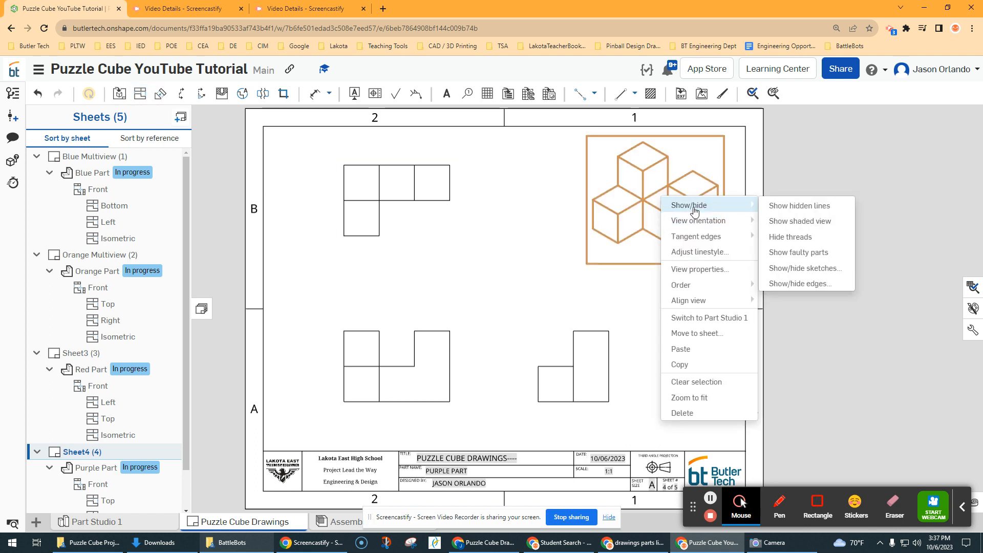
pyautogui.click(823, 220)
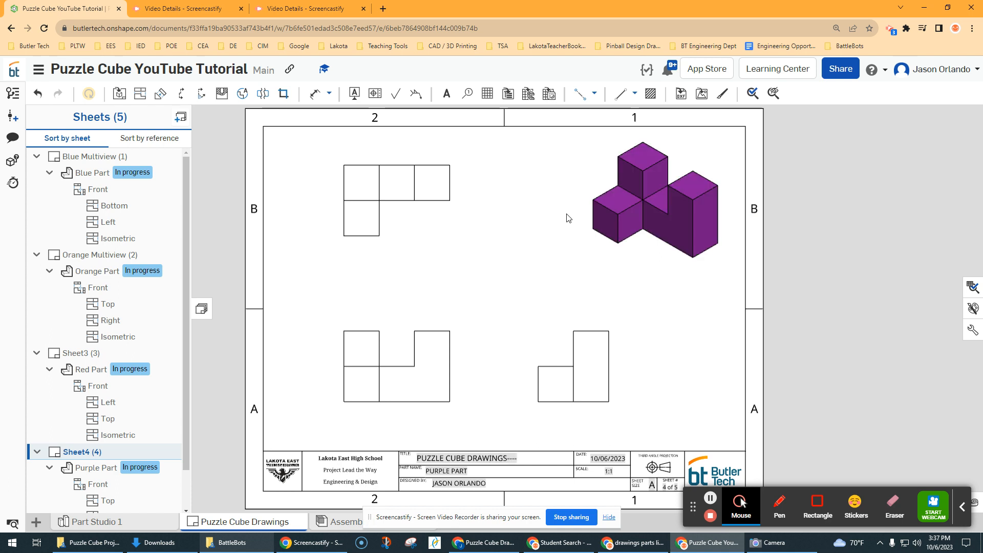
# Open the blank Sheet5, and examine the Green Part's shape and orientation in Part Studio 1
pyautogui.scroll(-2, 128, 328)
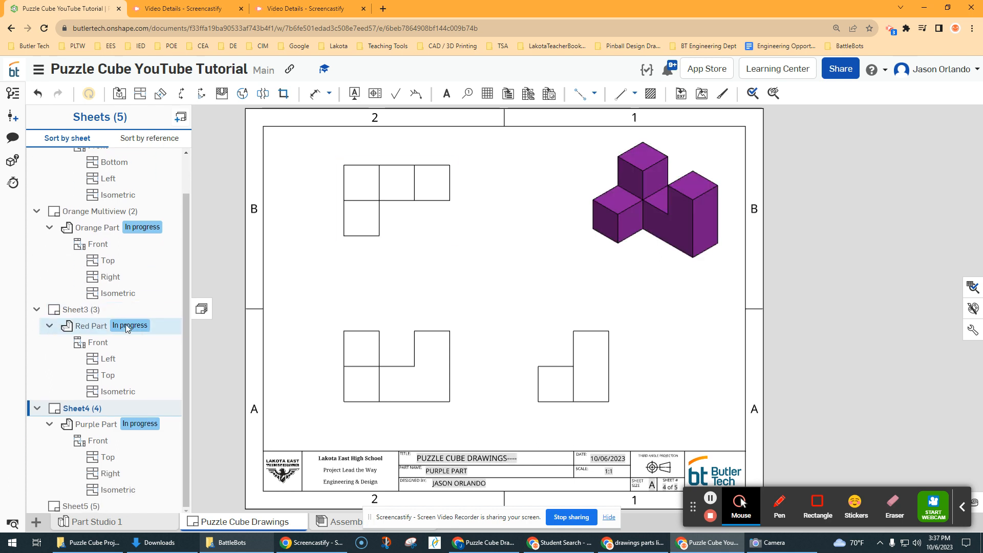
pyautogui.click(85, 504)
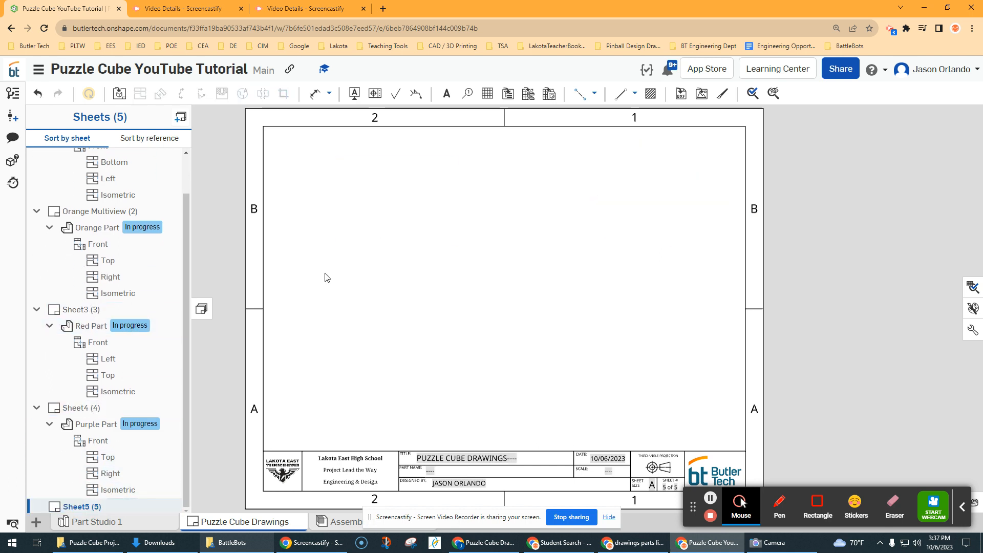
pyautogui.click(91, 521)
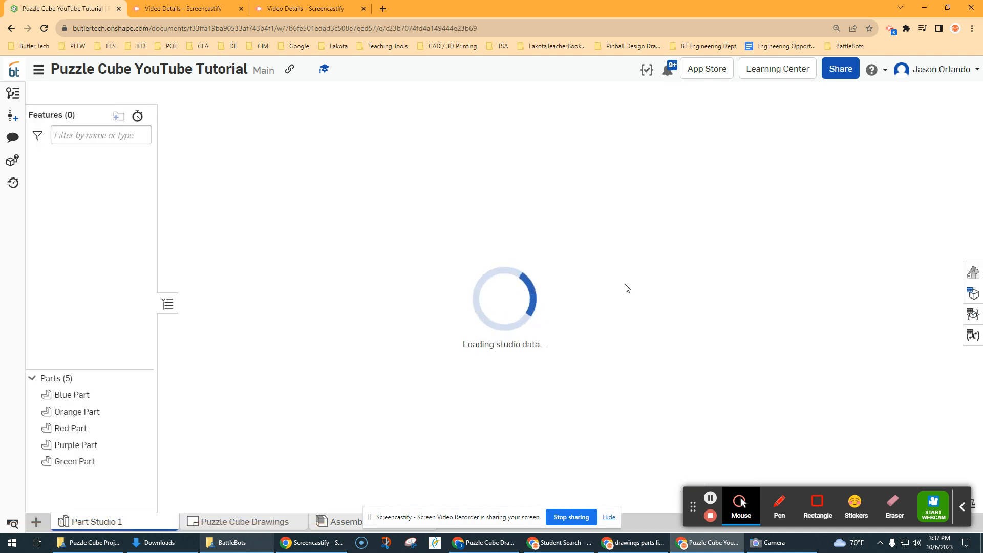
pyautogui.scroll(-2, 638, 324)
pyautogui.moveTo(640, 323); pyautogui.dragTo(732, 296, button='right')
pyautogui.scroll(5, 707, 303)
pyautogui.moveTo(696, 325); pyautogui.dragTo(697, 314, button='right')
pyautogui.scroll(-2, 698, 318)
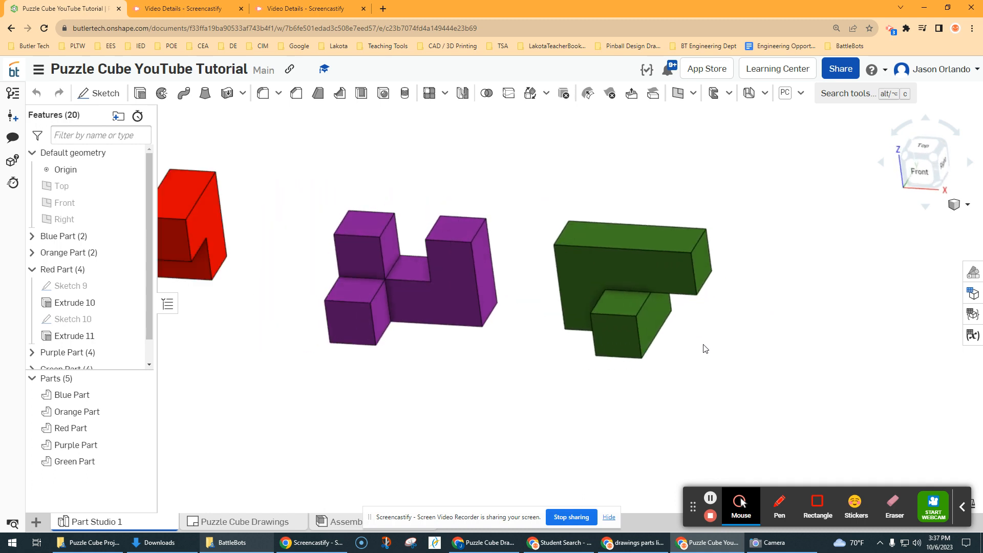
# Insert a 1:1 front view of the Green Part in the lower-left area of Sheet5 in Puzzle Cube Drawings
pyautogui.click(258, 522)
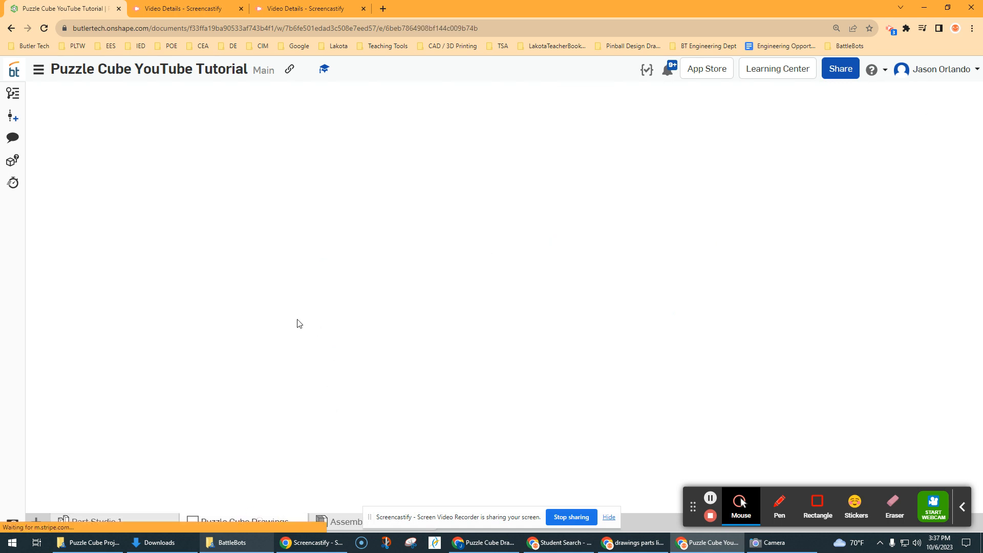
pyautogui.click(119, 94)
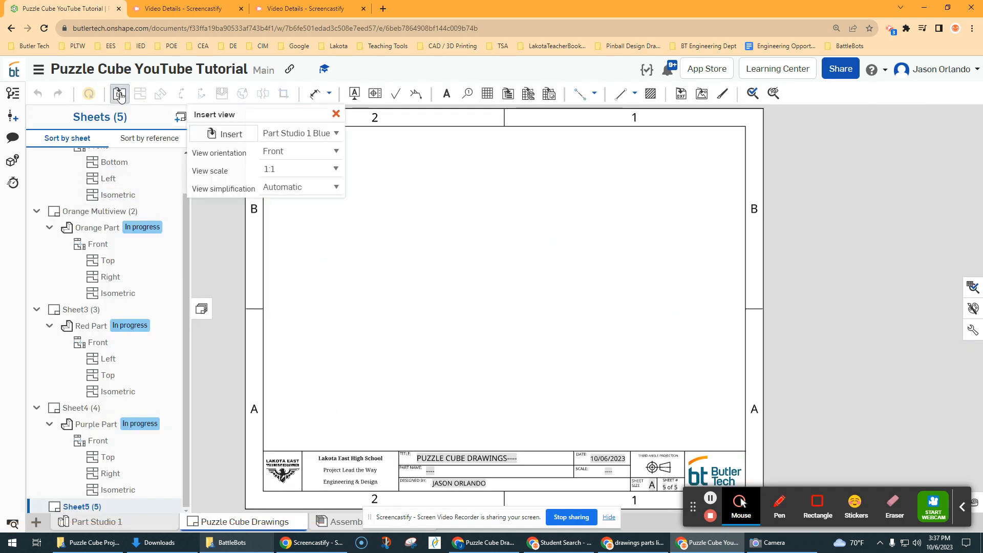
pyautogui.click(221, 133)
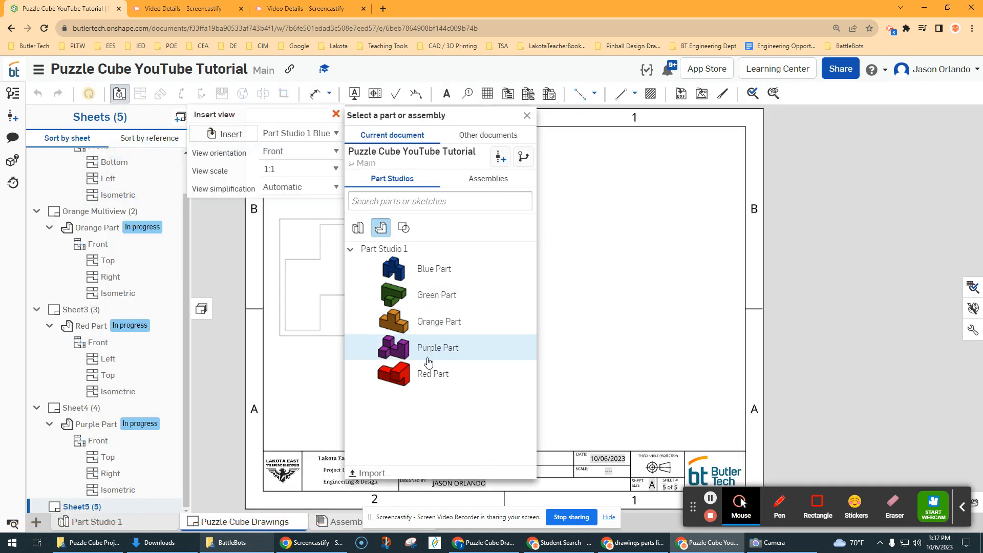
pyautogui.click(435, 295)
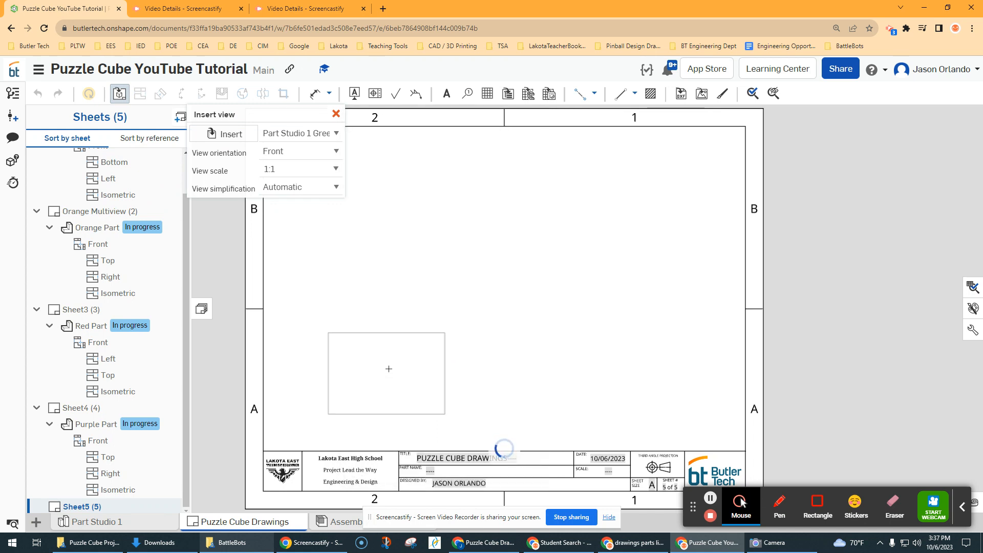
pyautogui.click(387, 366)
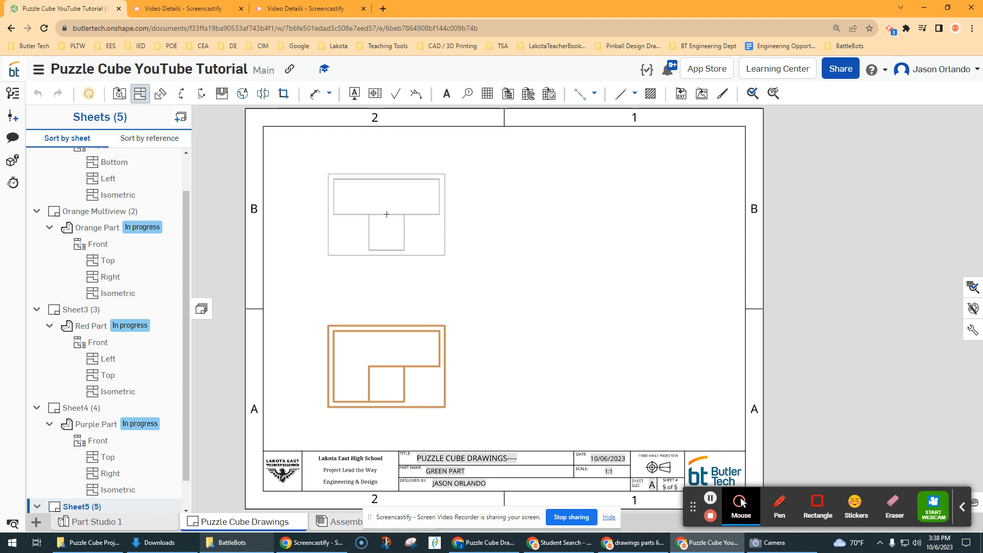
# Project three views from the Green Part's front view: one above it, one to its right, and an isometric view in the upper-right area
pyautogui.click(387, 214)
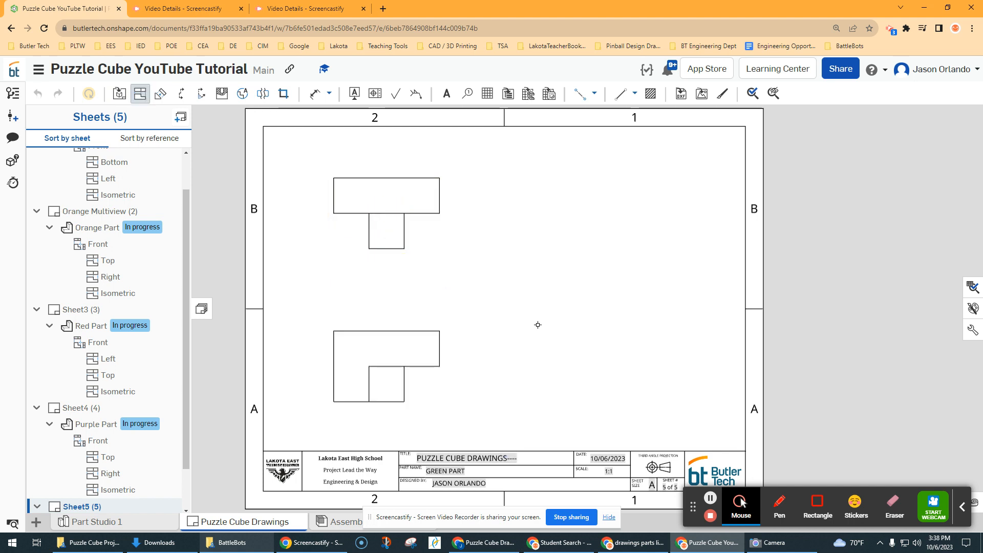
pyautogui.click(413, 348)
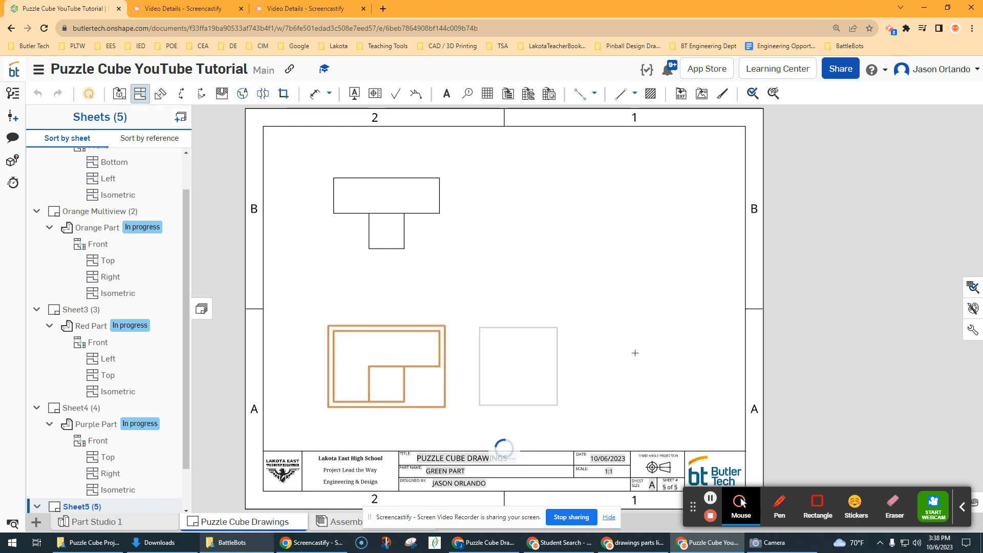
pyautogui.click(564, 356)
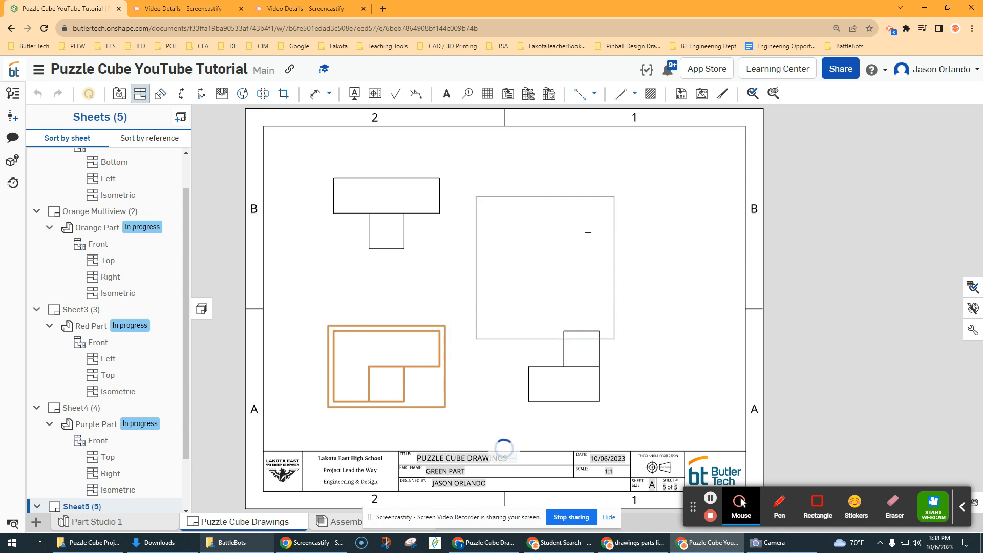
pyautogui.click(627, 209)
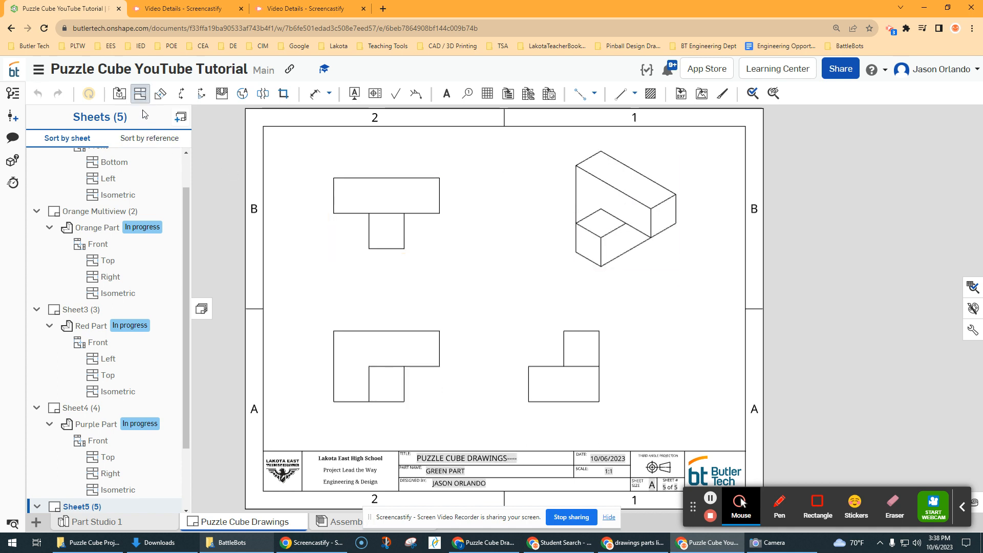
# Display the Green Part's isometric view as a shaded view
pyautogui.rightClick(613, 203)
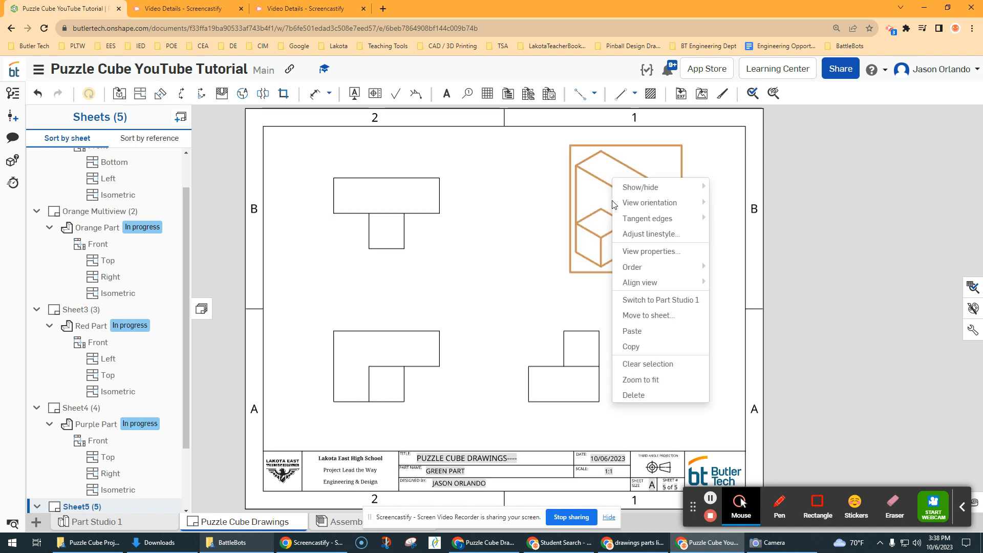
pyautogui.moveTo(632, 190)
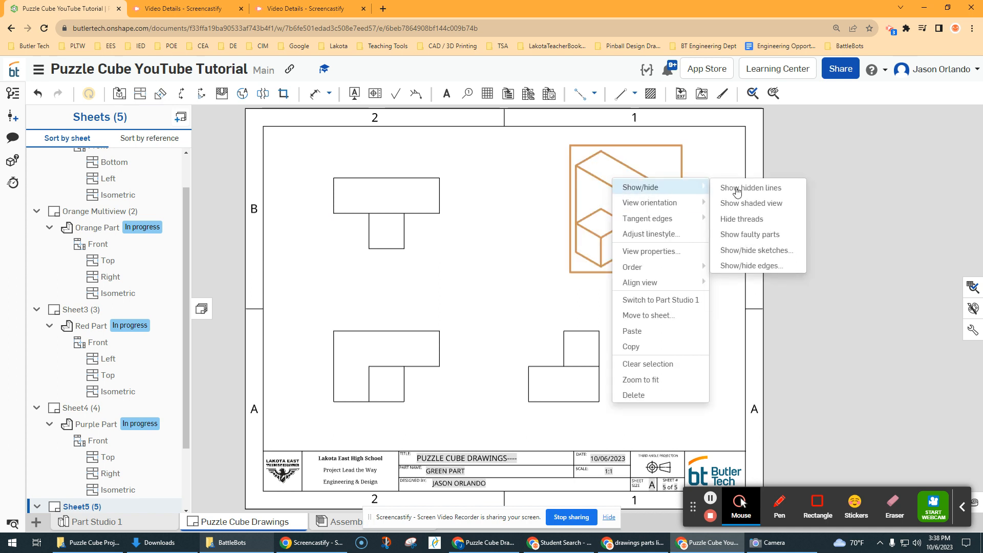
pyautogui.click(776, 204)
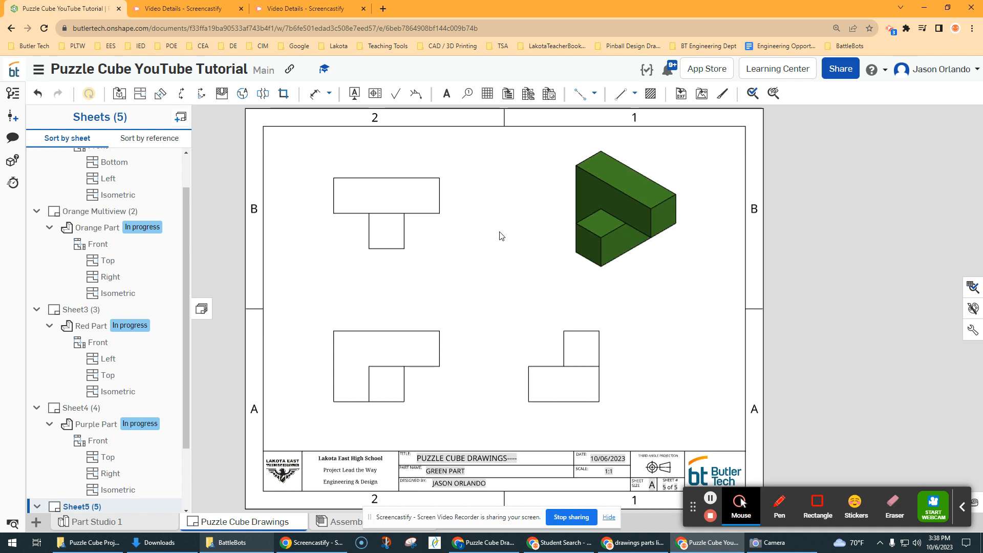
pyautogui.scroll(-1, 501, 236)
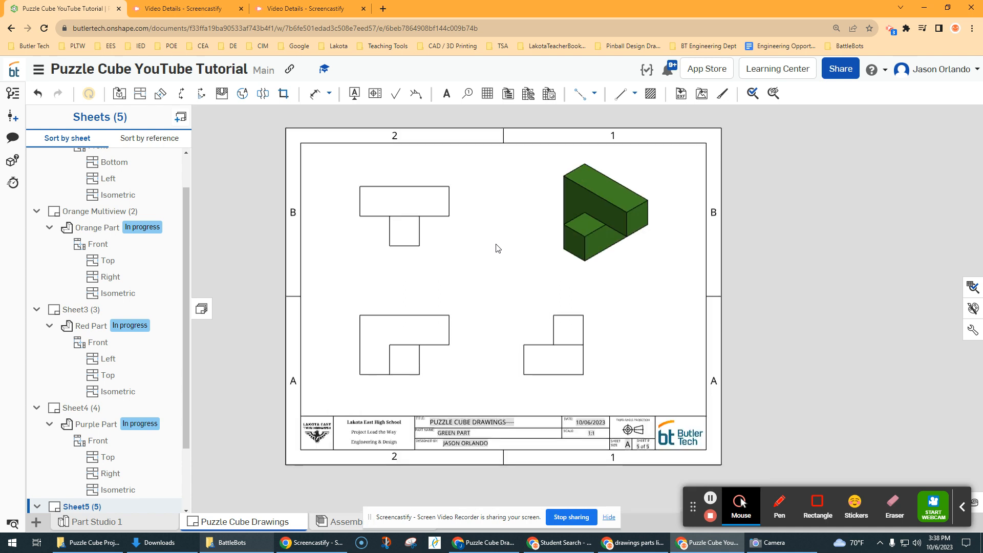
pyautogui.moveTo(500, 251); pyautogui.dragTo(488, 263, button='middle')
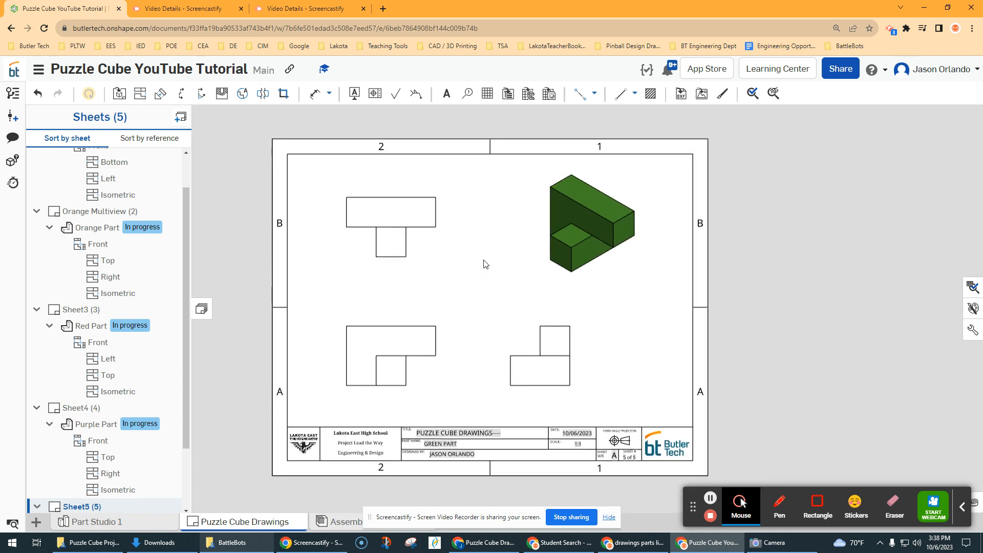